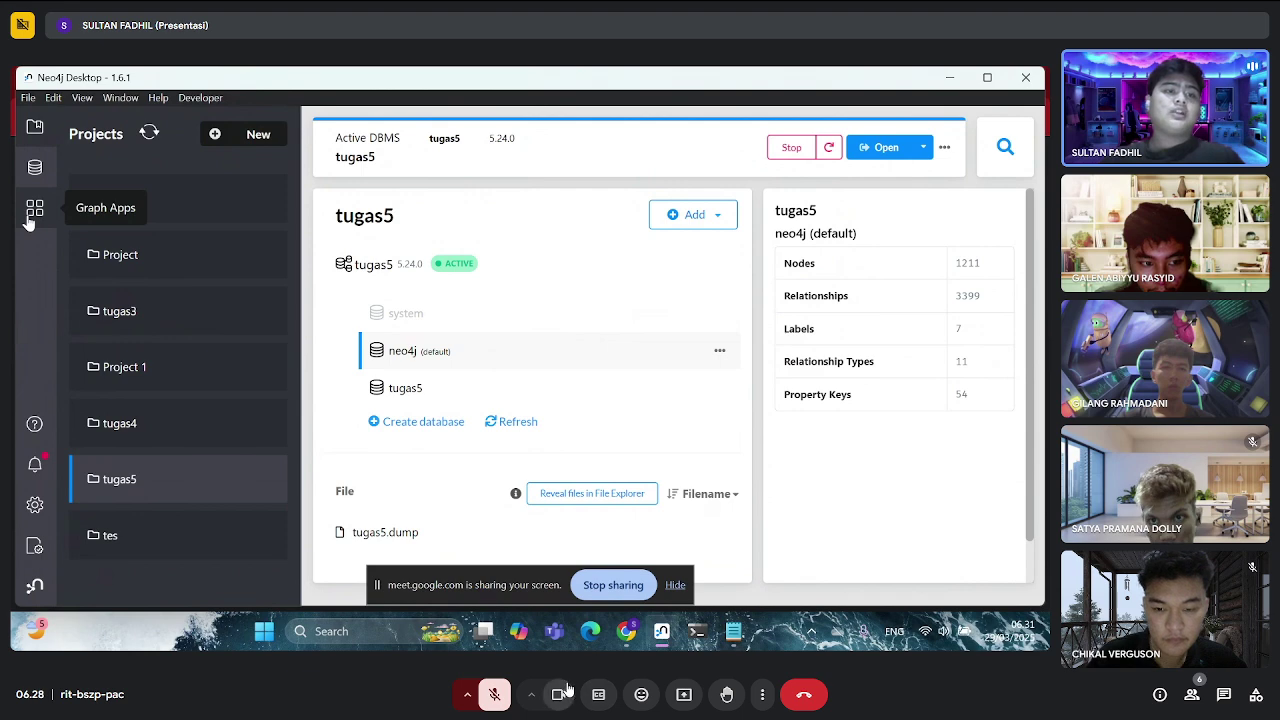
click(467, 695)
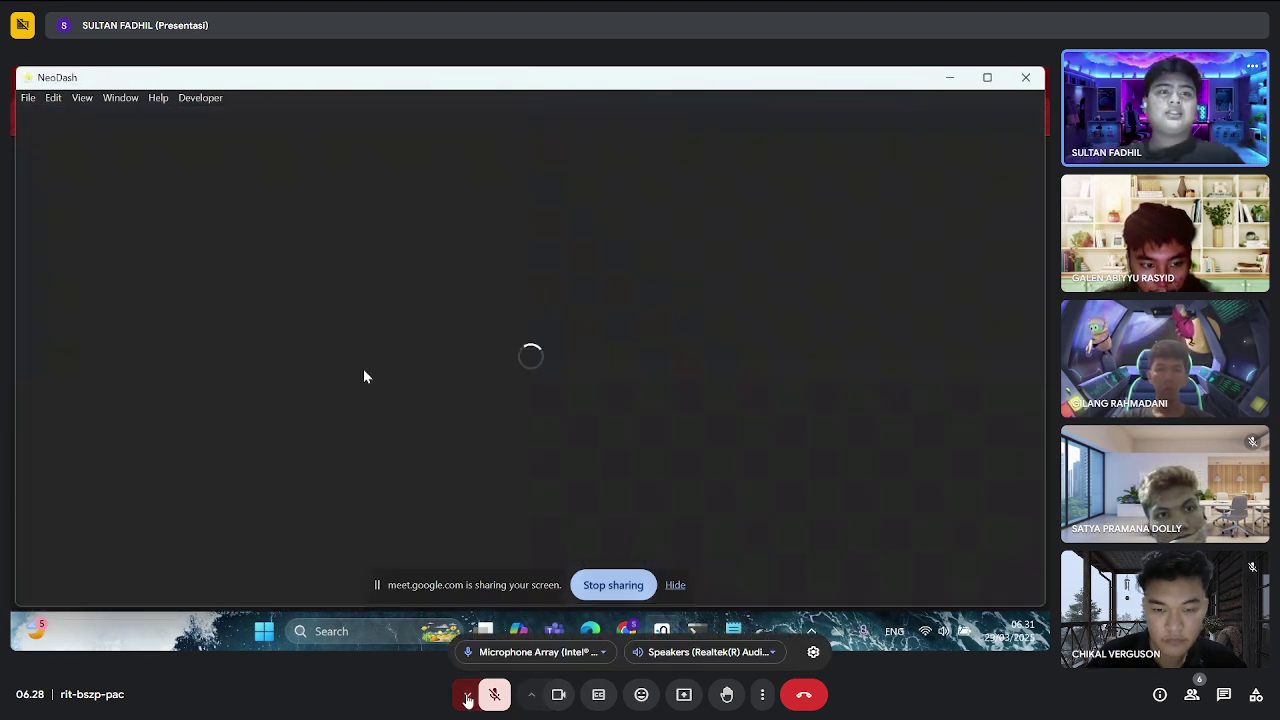
click(467, 697)
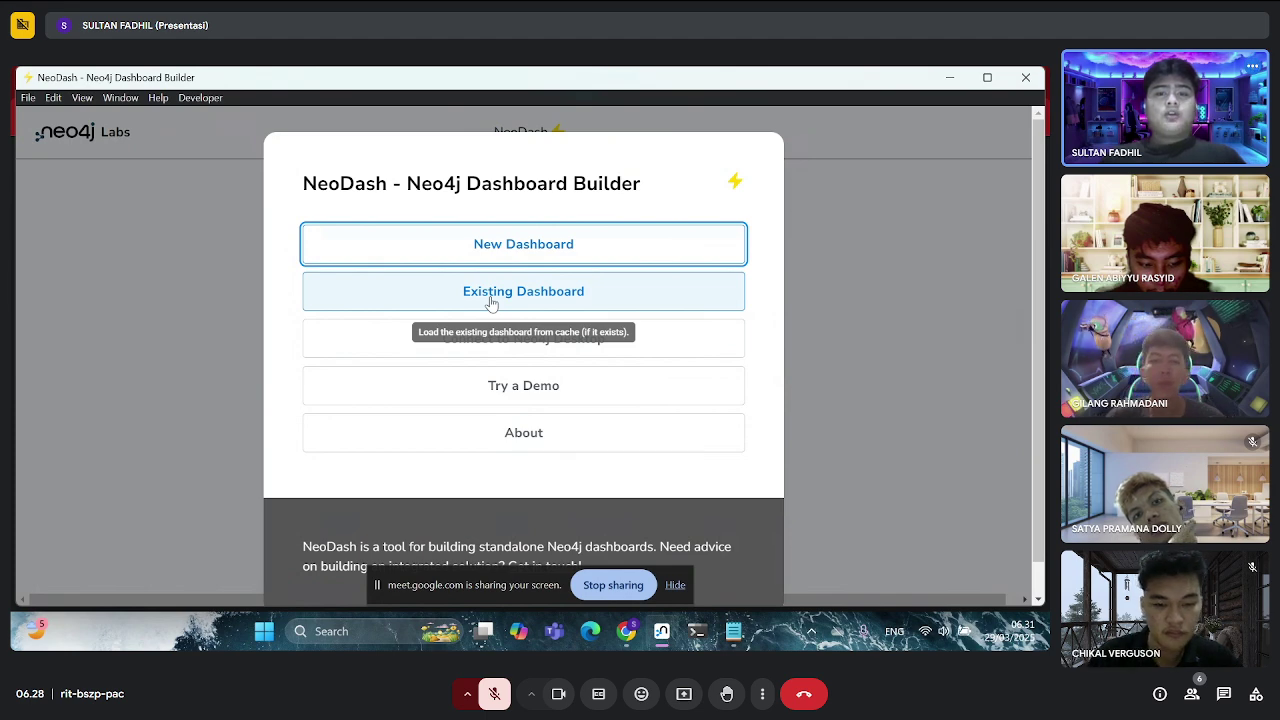
Close the current NeoDash window, relaunch NeoDash from the tugas5 DBMS and connect it to the active Neo4j Desktop database
click(1030, 79)
click(719, 351)
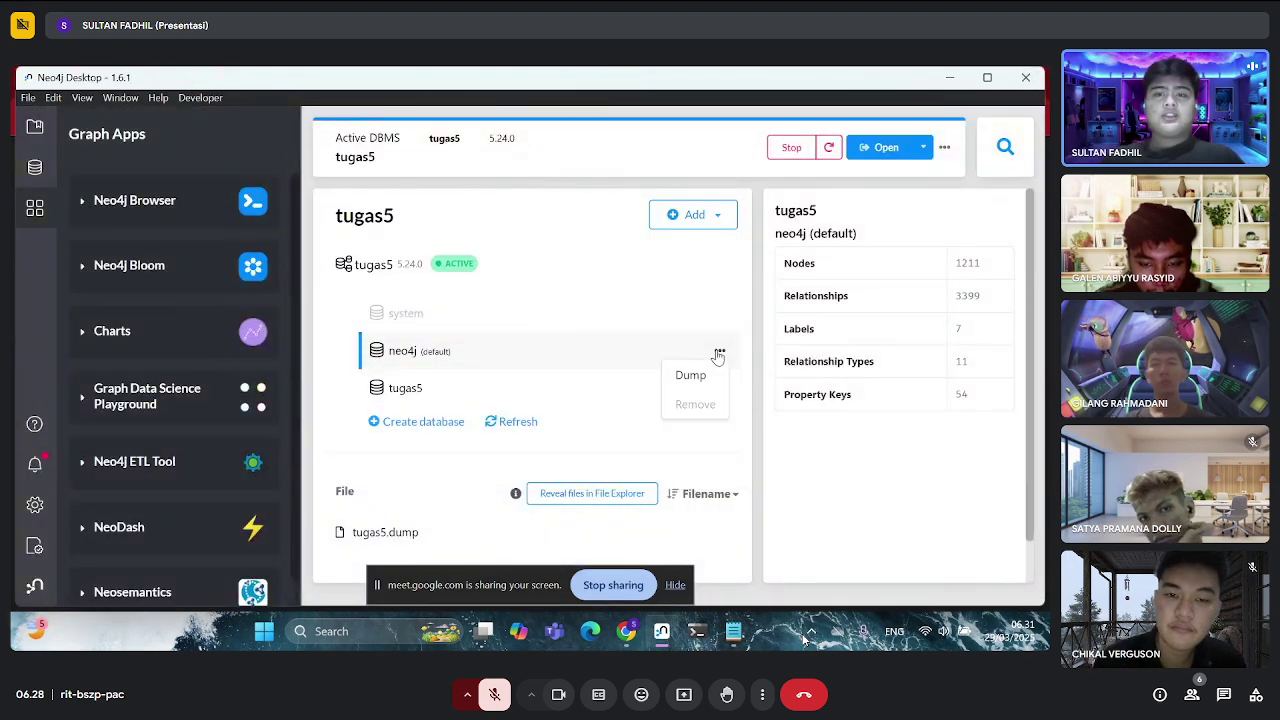
click(720, 264)
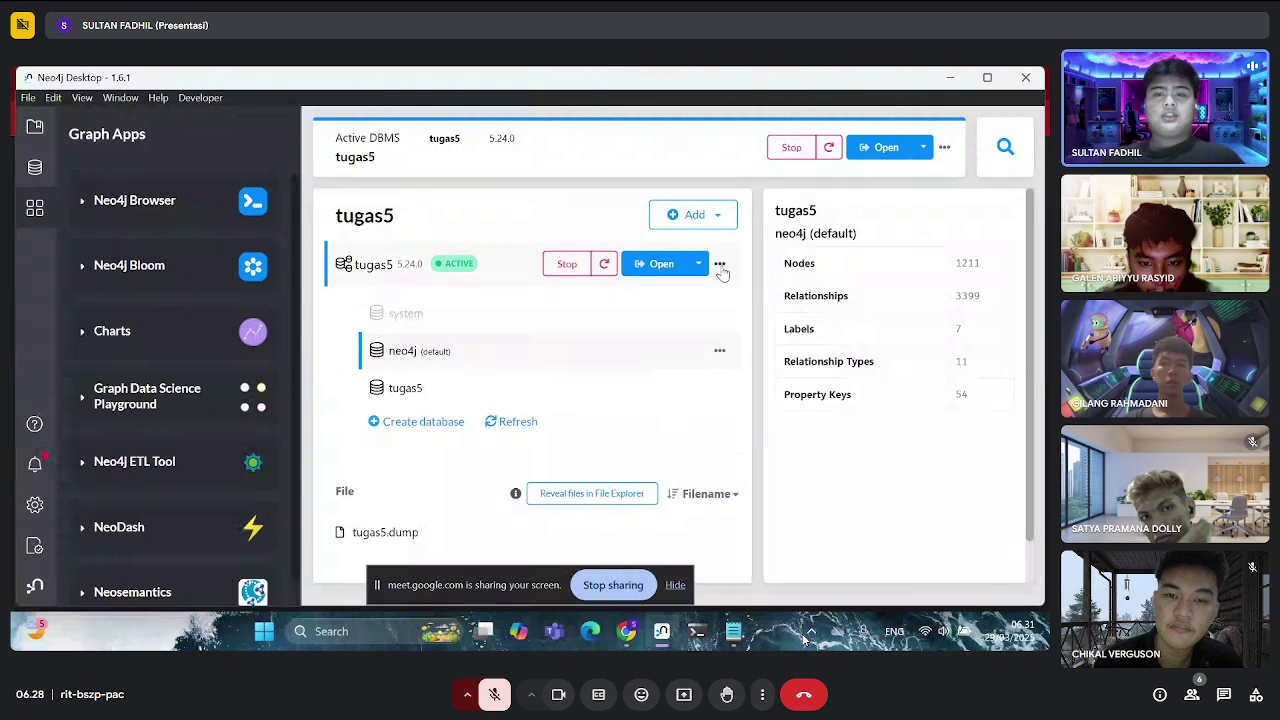
click(698, 264)
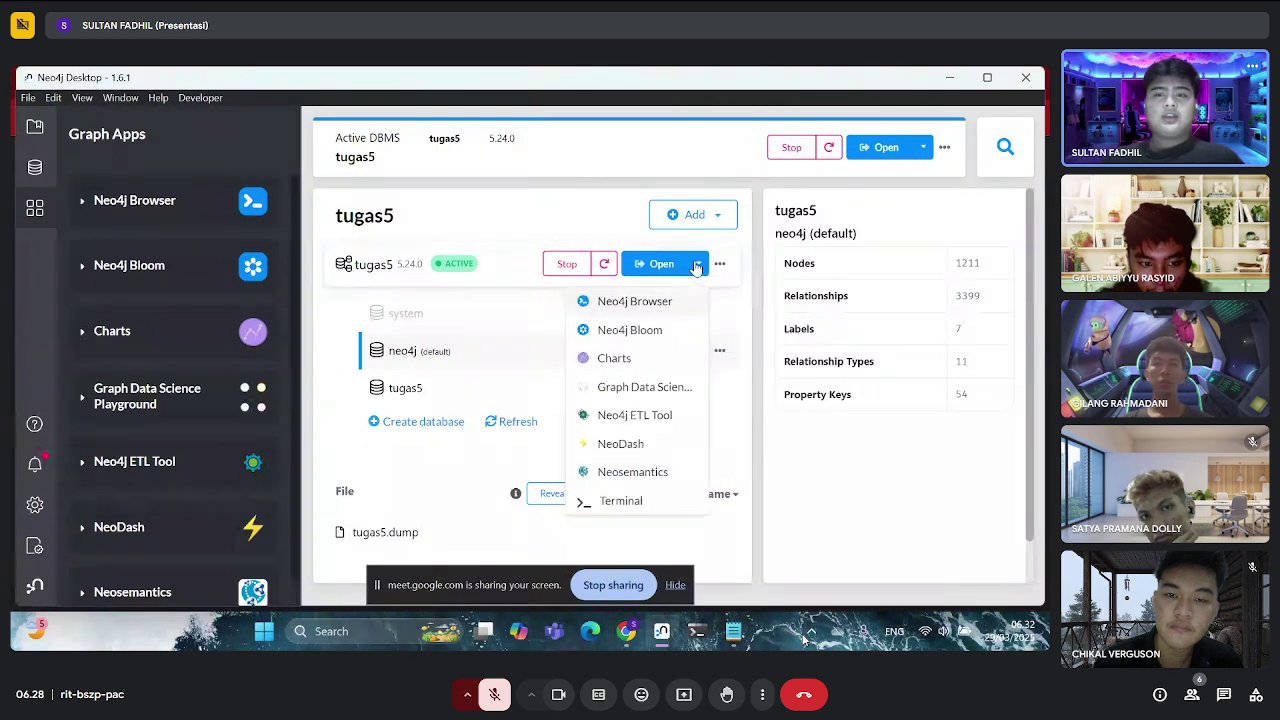
click(612, 443)
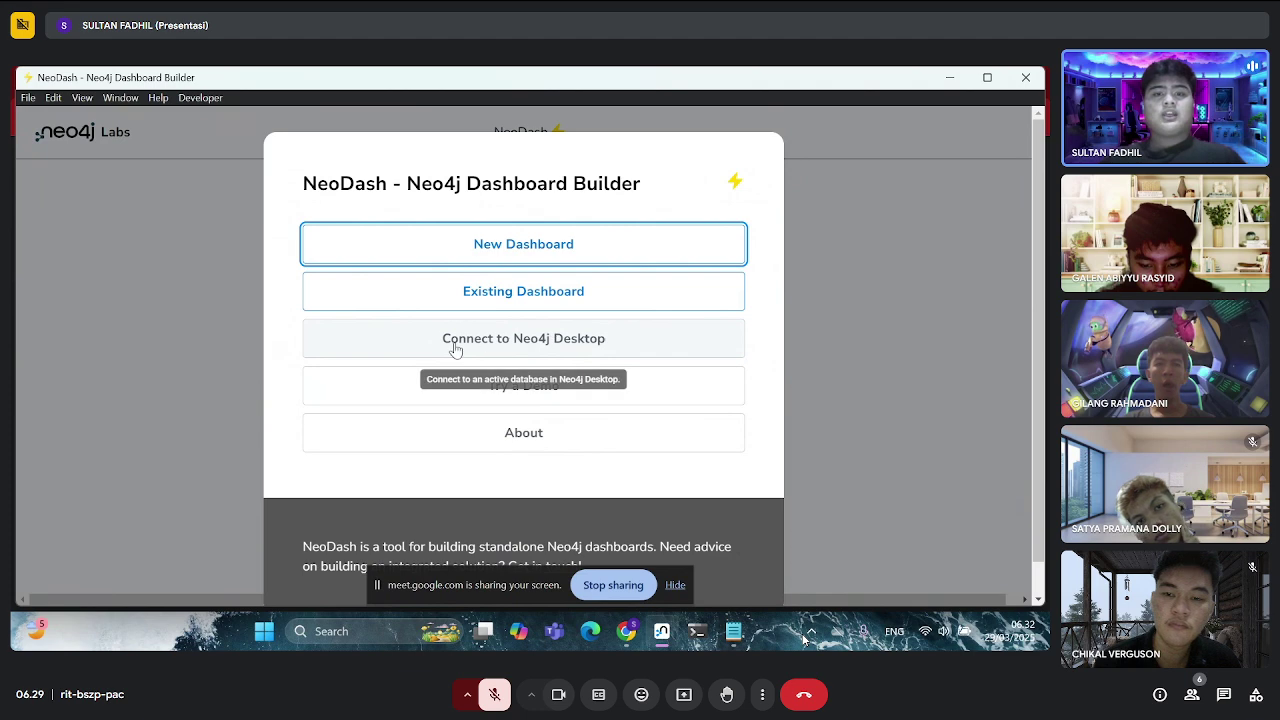
click(534, 340)
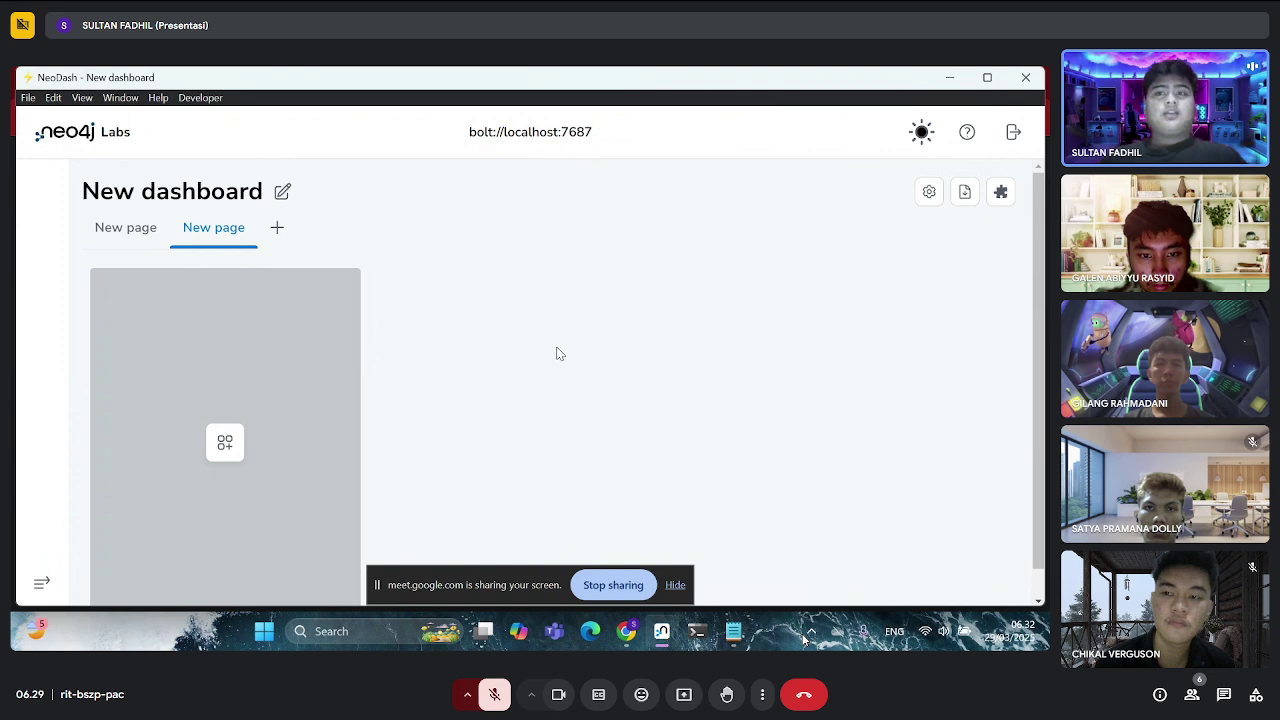
Activate the Advanced Visualizations extension for the dashboard
click(1000, 195)
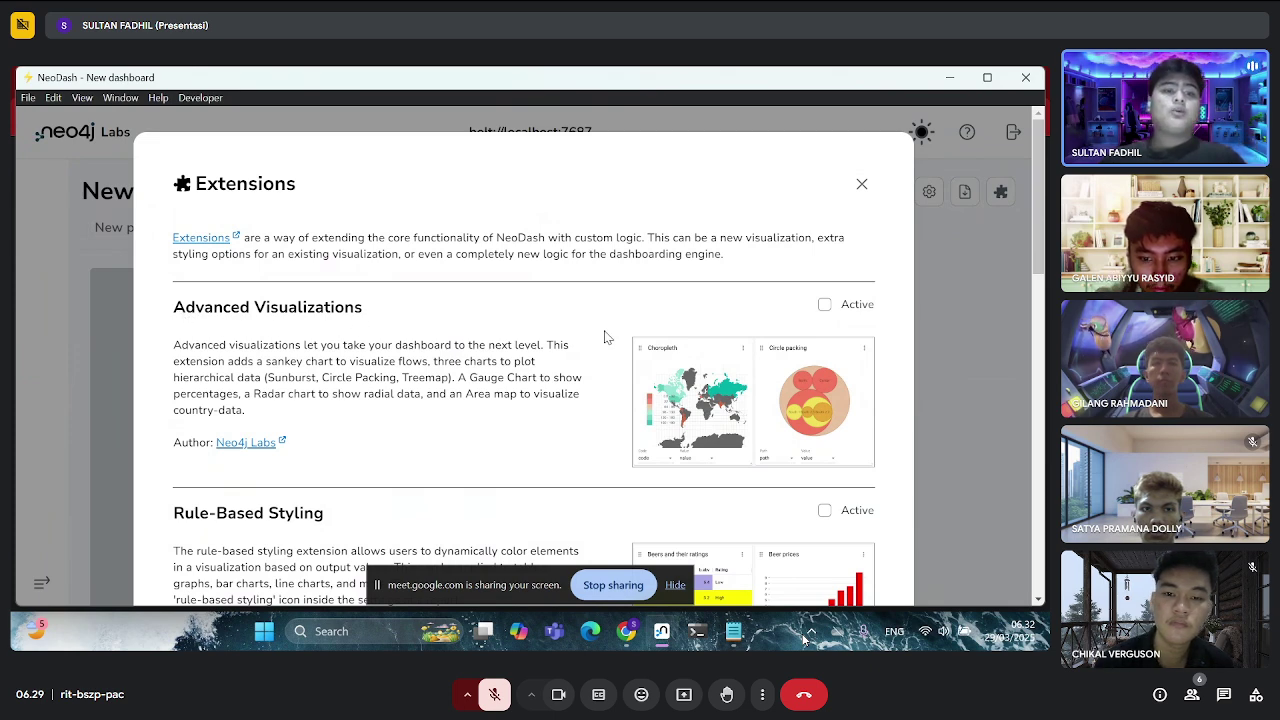
click(823, 305)
scroll(824, 314, down, 2)
scroll(823, 314, up, 2)
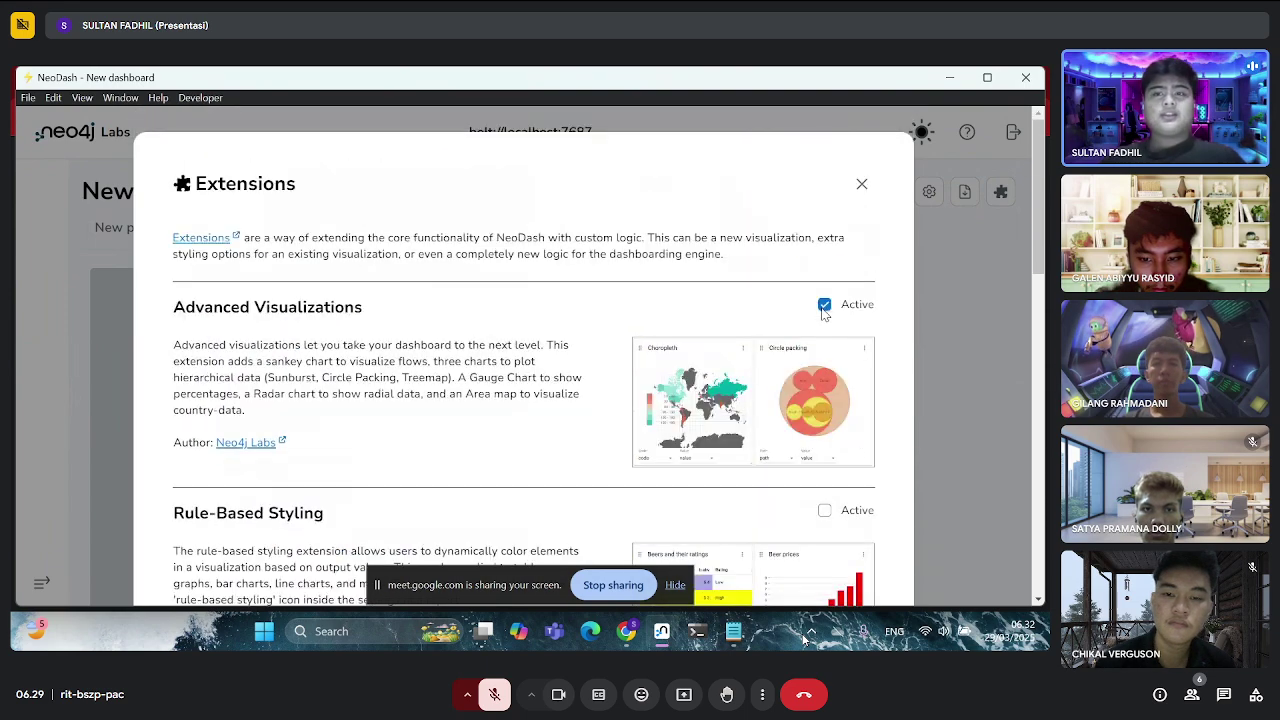
click(861, 185)
Look at the dashboard's JSON export and its general dashboard settings, closing each without making changes
click(966, 193)
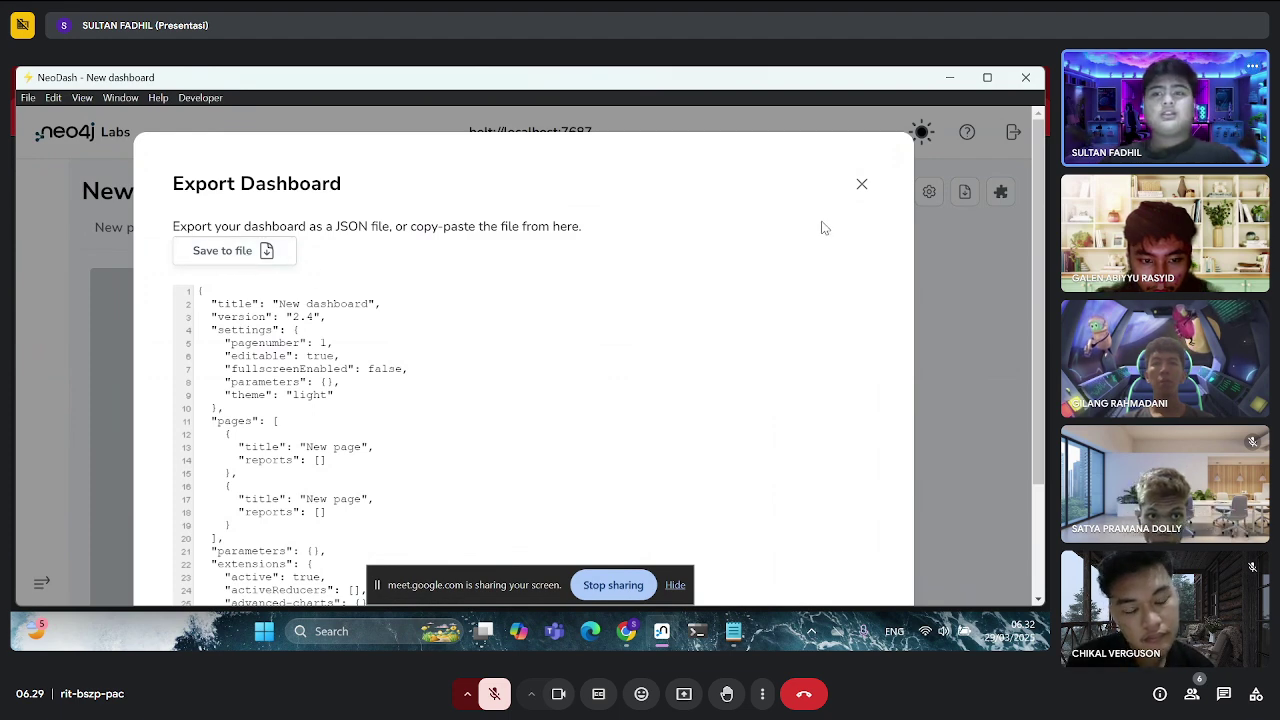
click(870, 189)
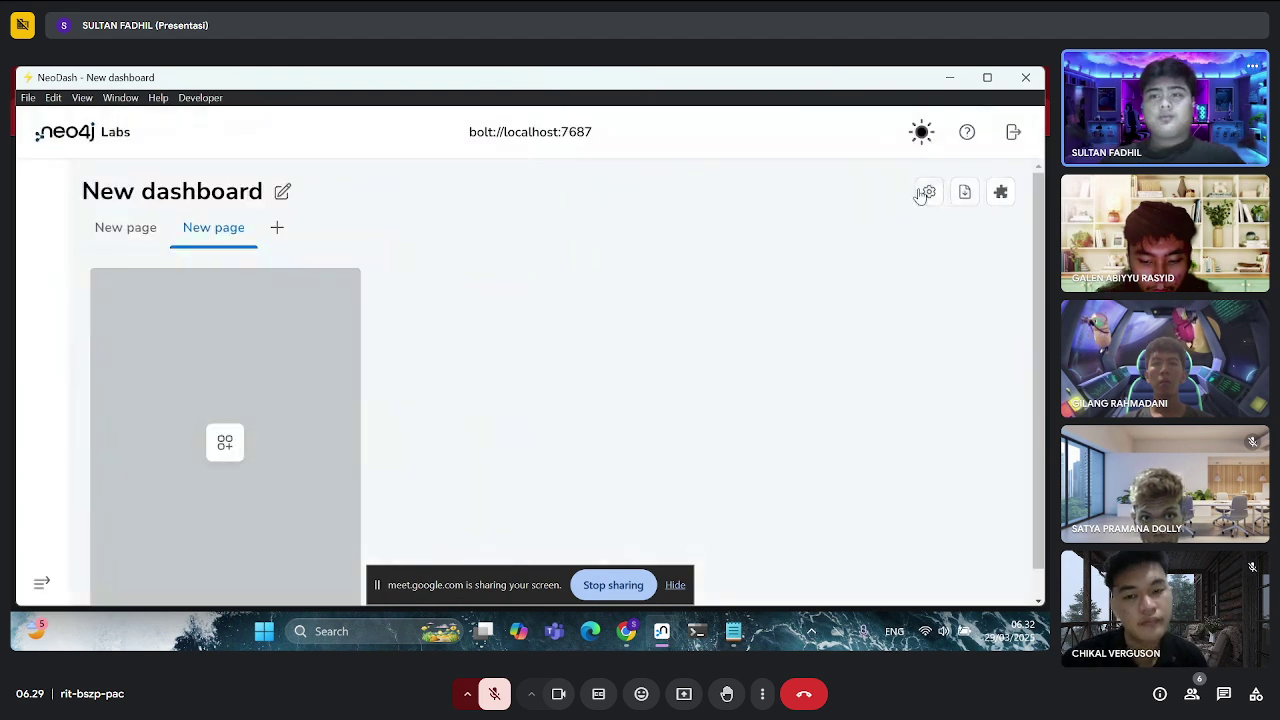
click(926, 192)
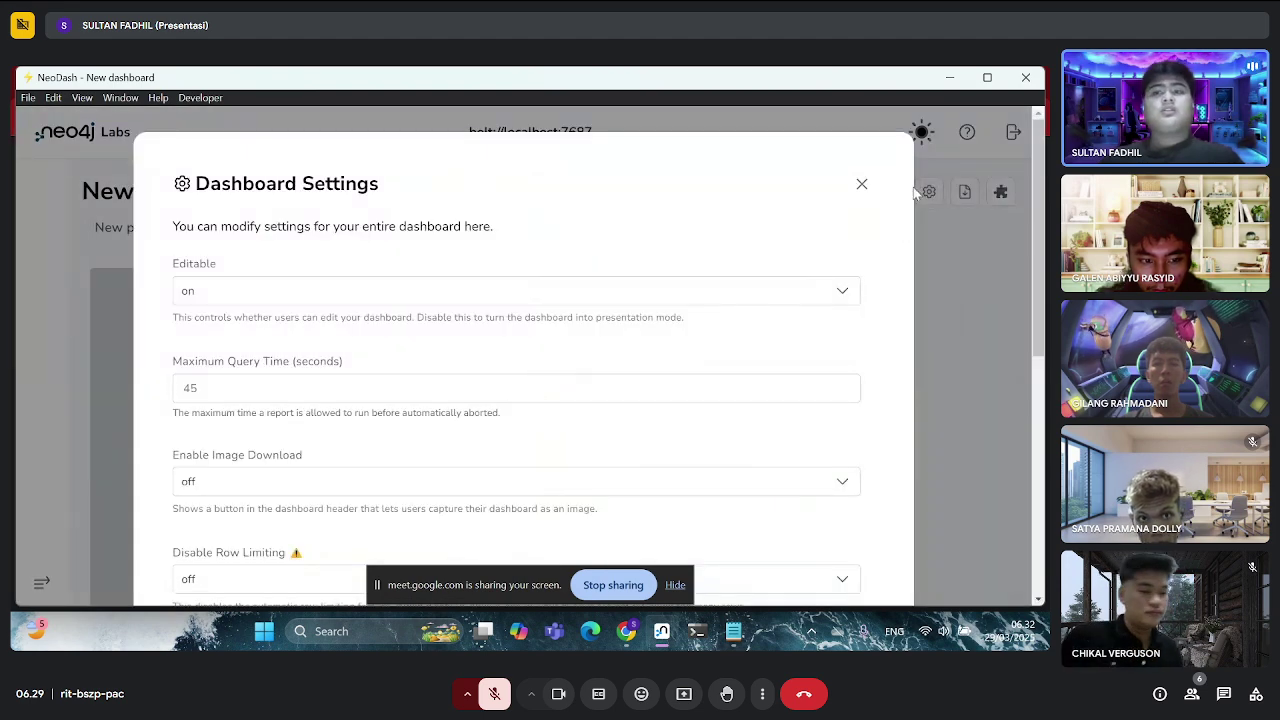
click(862, 184)
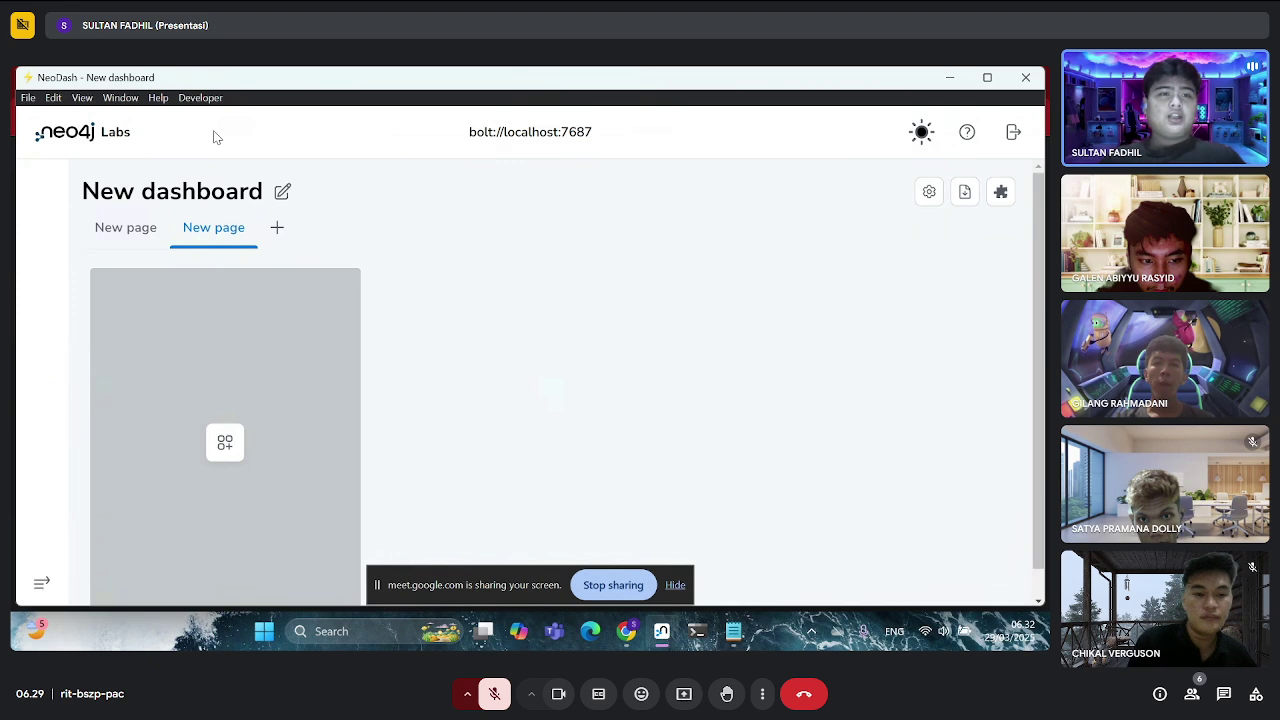
Rename the dashboard as "tugas5 neodash"
click(282, 190)
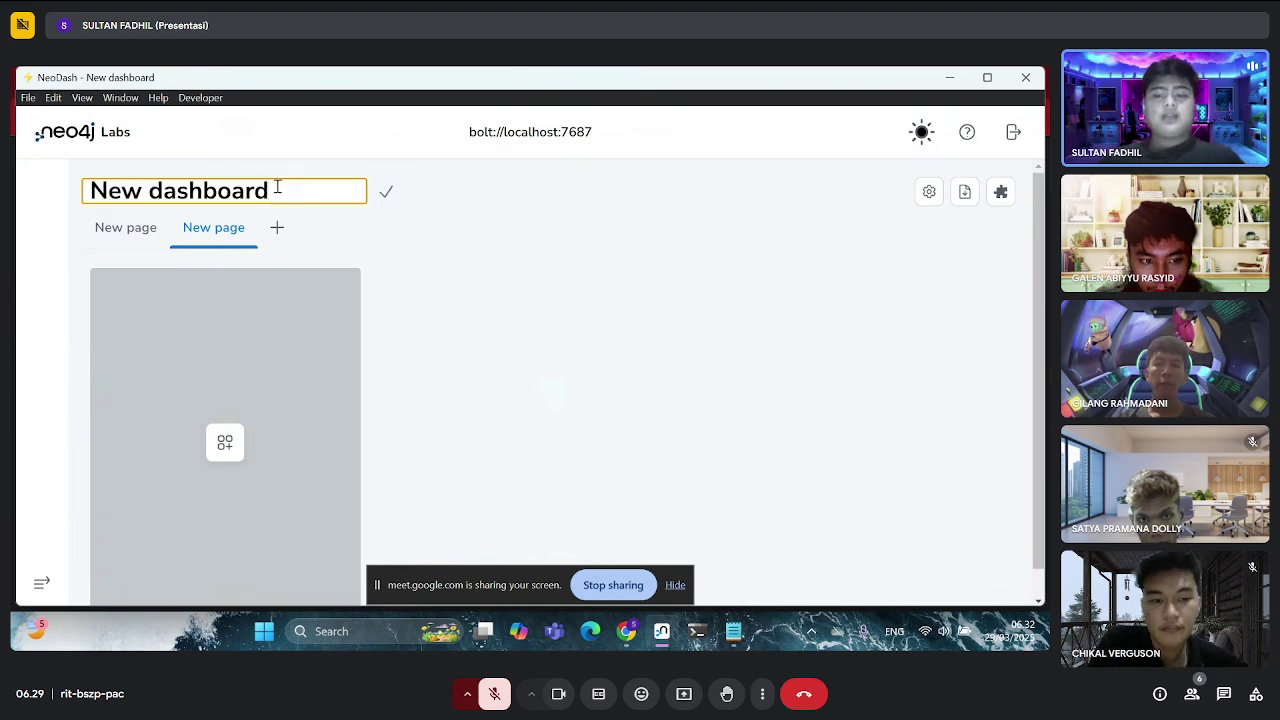
key(BackSpace)
key(BackSpace)
key(BackSpace)
key(BackSpace)
key(BackSpace)
key(BackSpace)
key(BackSpace)
key(BackSpace)
key(BackSpace)
key(BackSpace)
key(BackSpace)
key(BackSpace)
key(BackSpace)
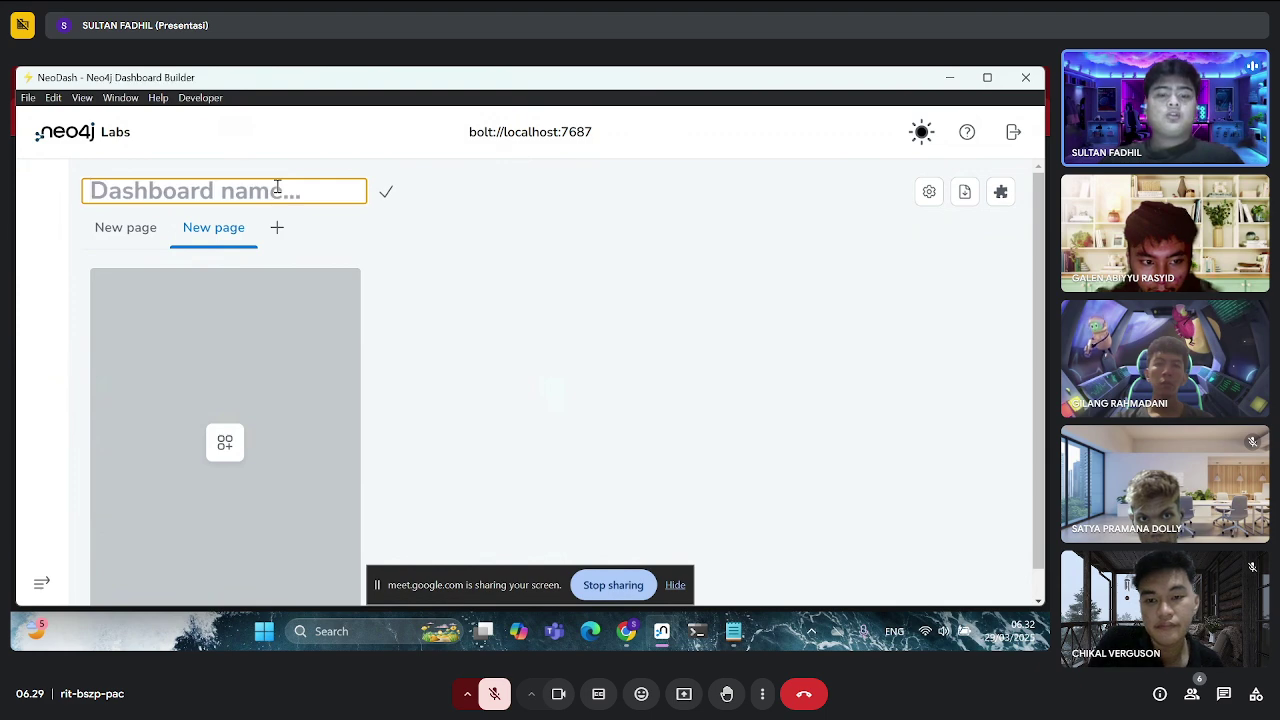
text(tugas5 ne)
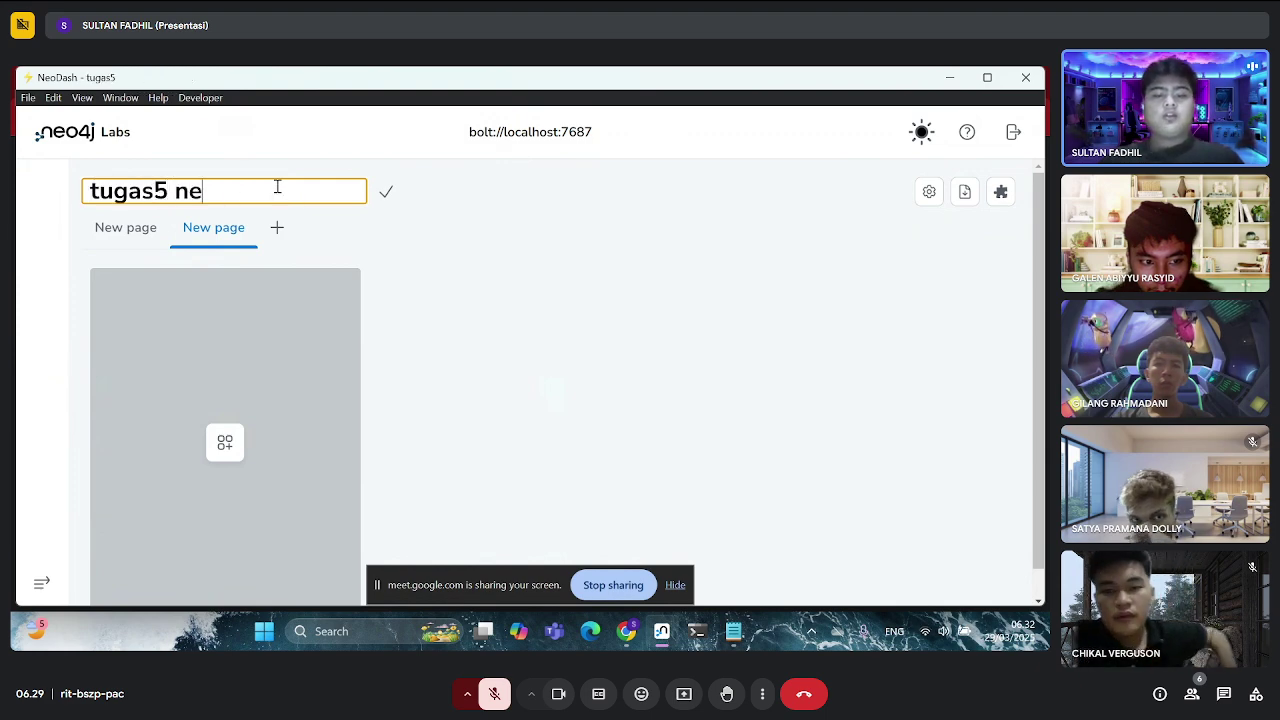
text(odash)
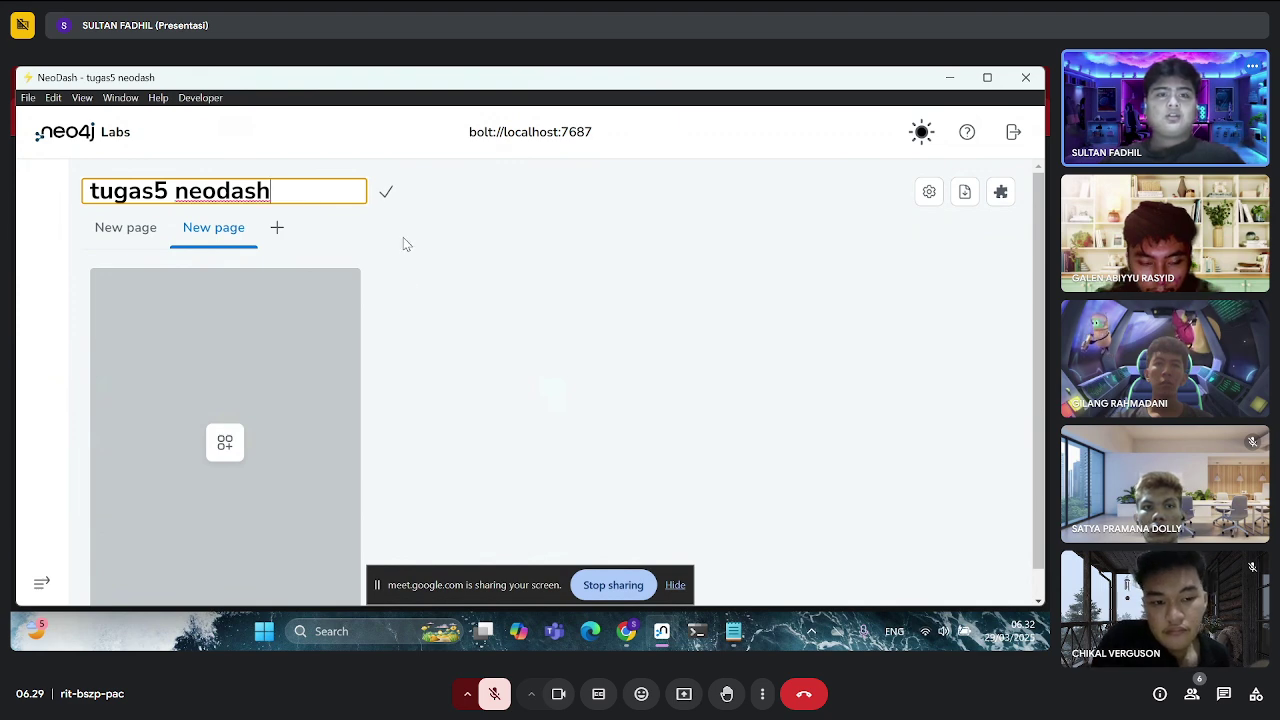
click(386, 192)
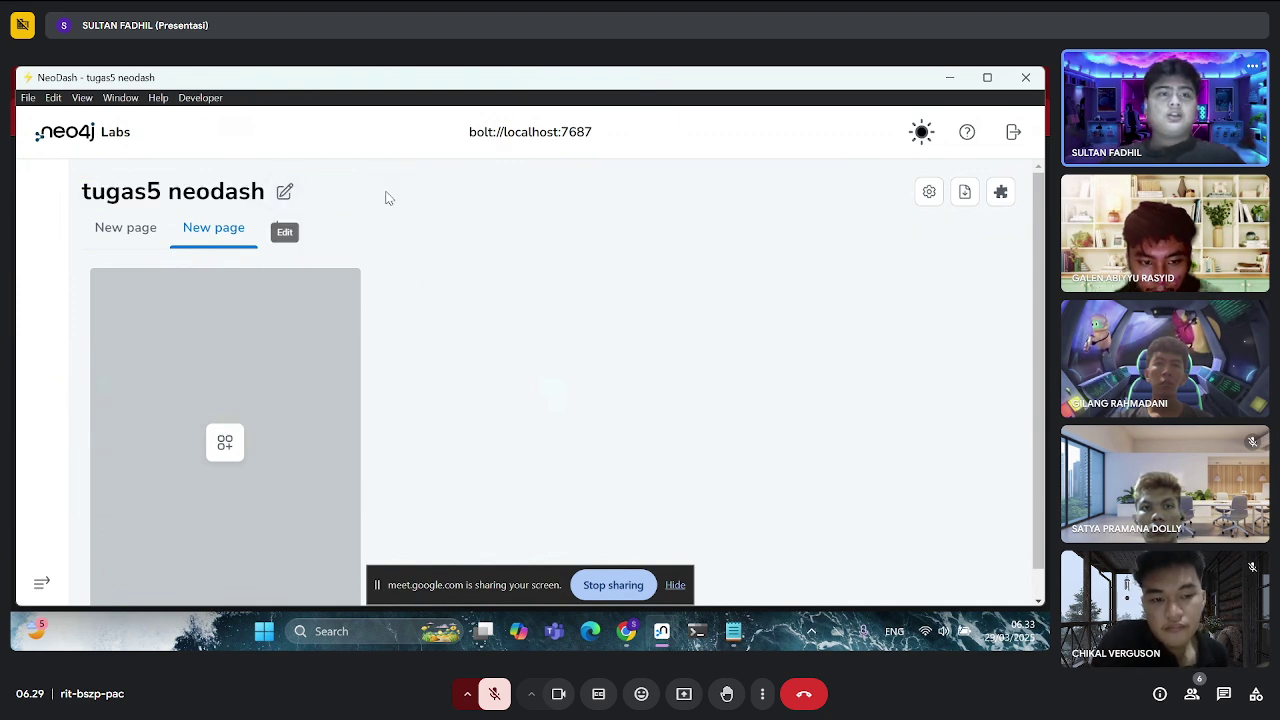
Add a new report to the dashboard's first page and choose neo4j as its database
click(143, 244)
click(223, 237)
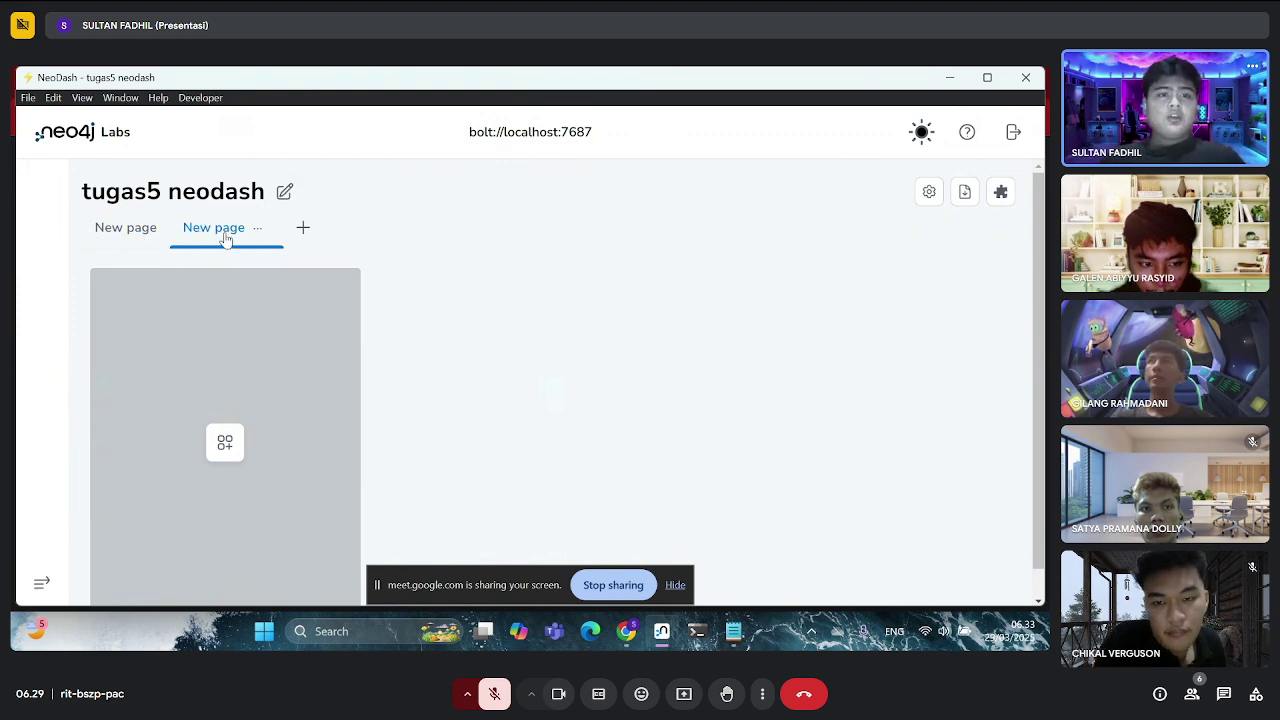
click(134, 245)
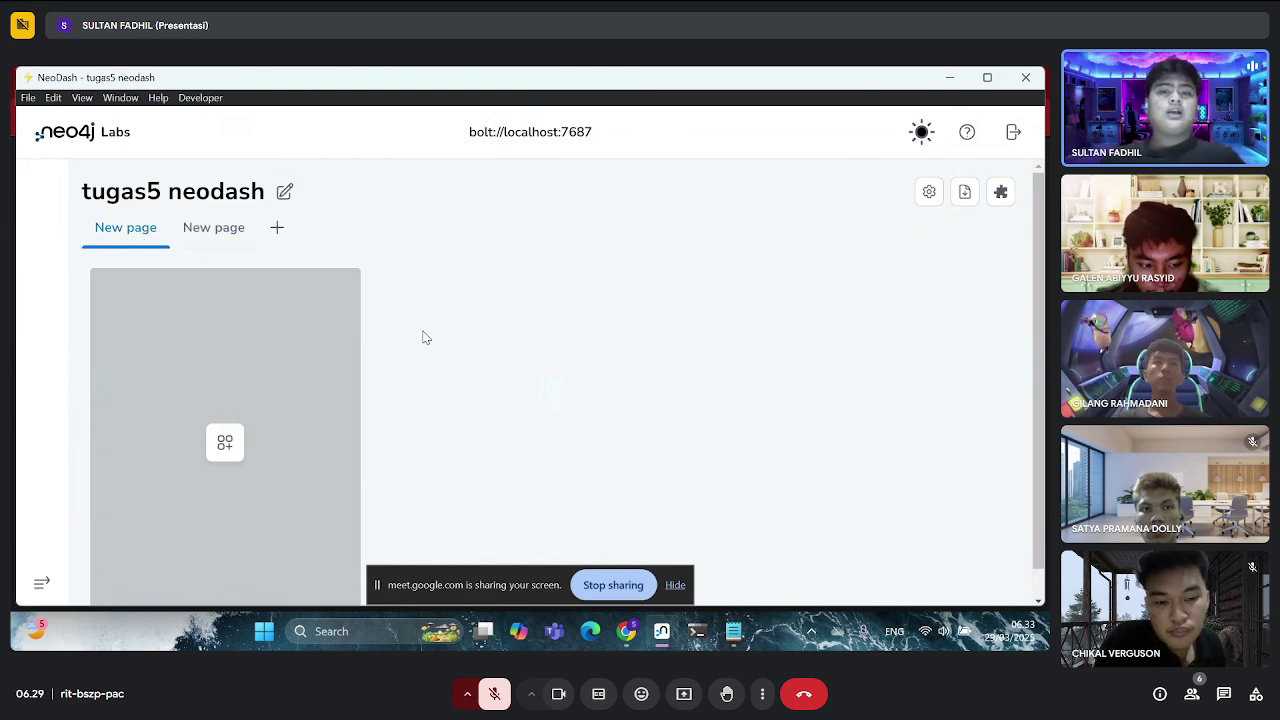
scroll(423, 337, down, 1)
click(226, 413)
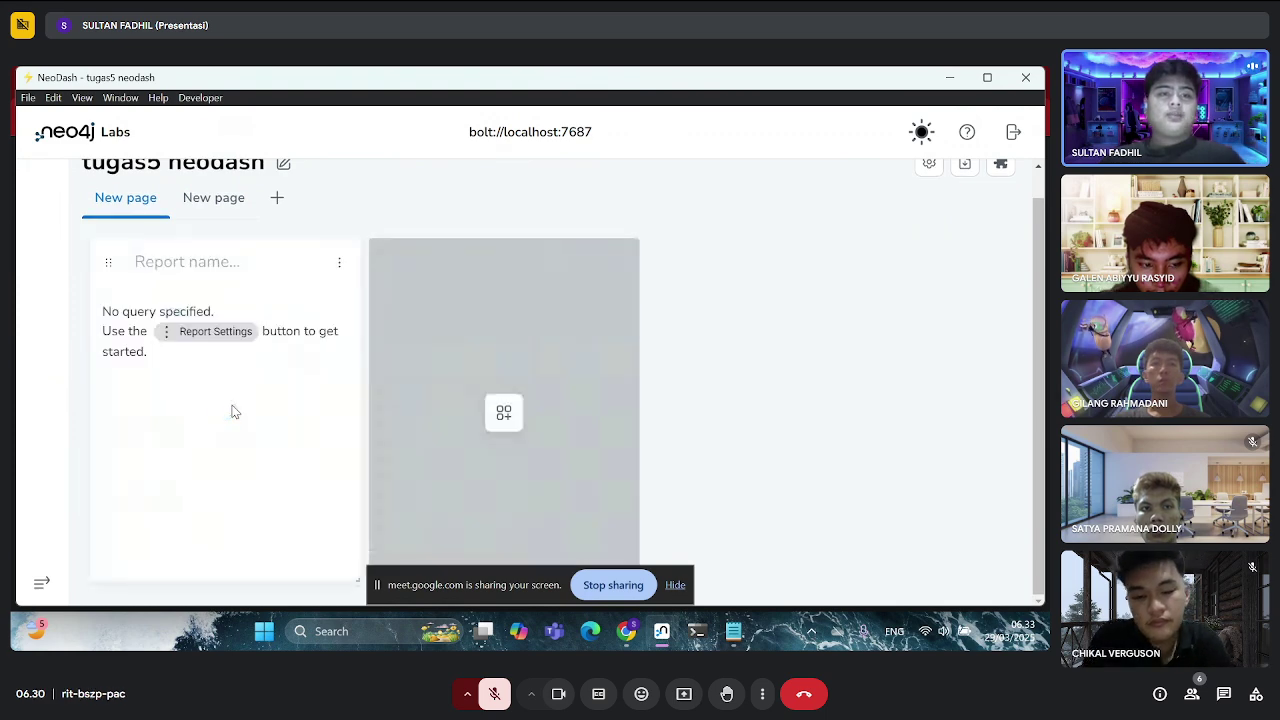
click(340, 266)
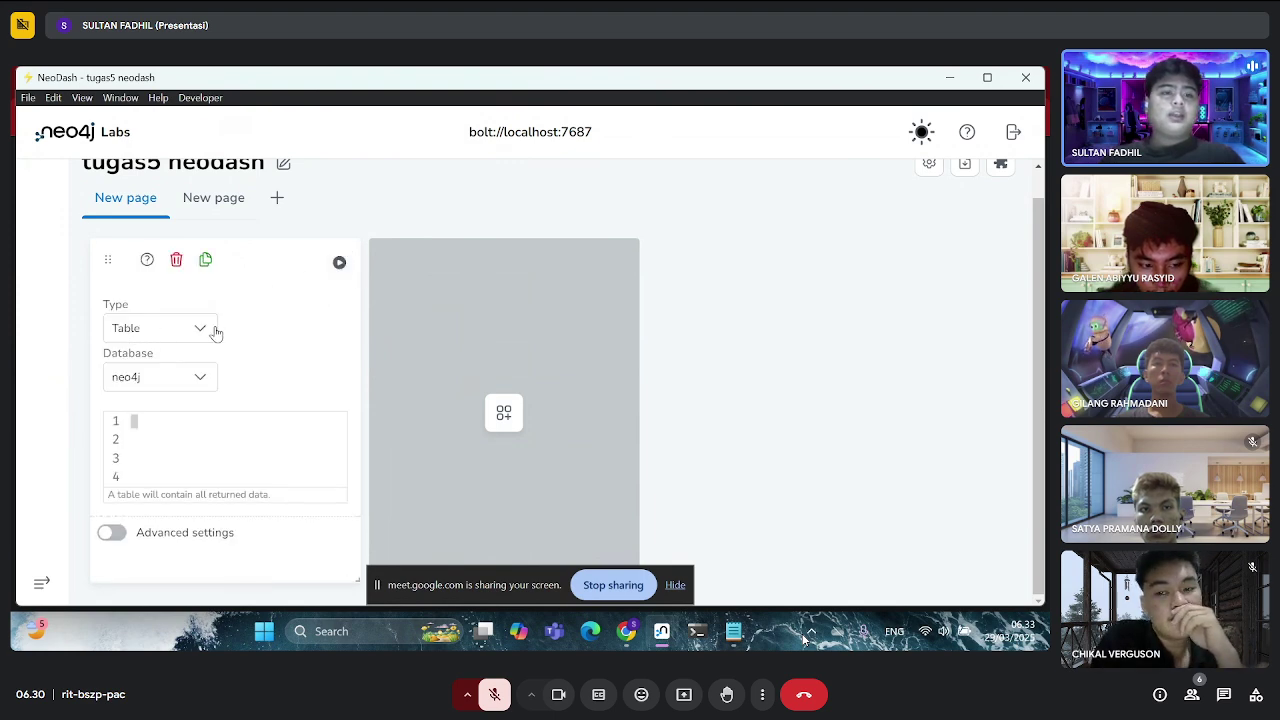
click(170, 380)
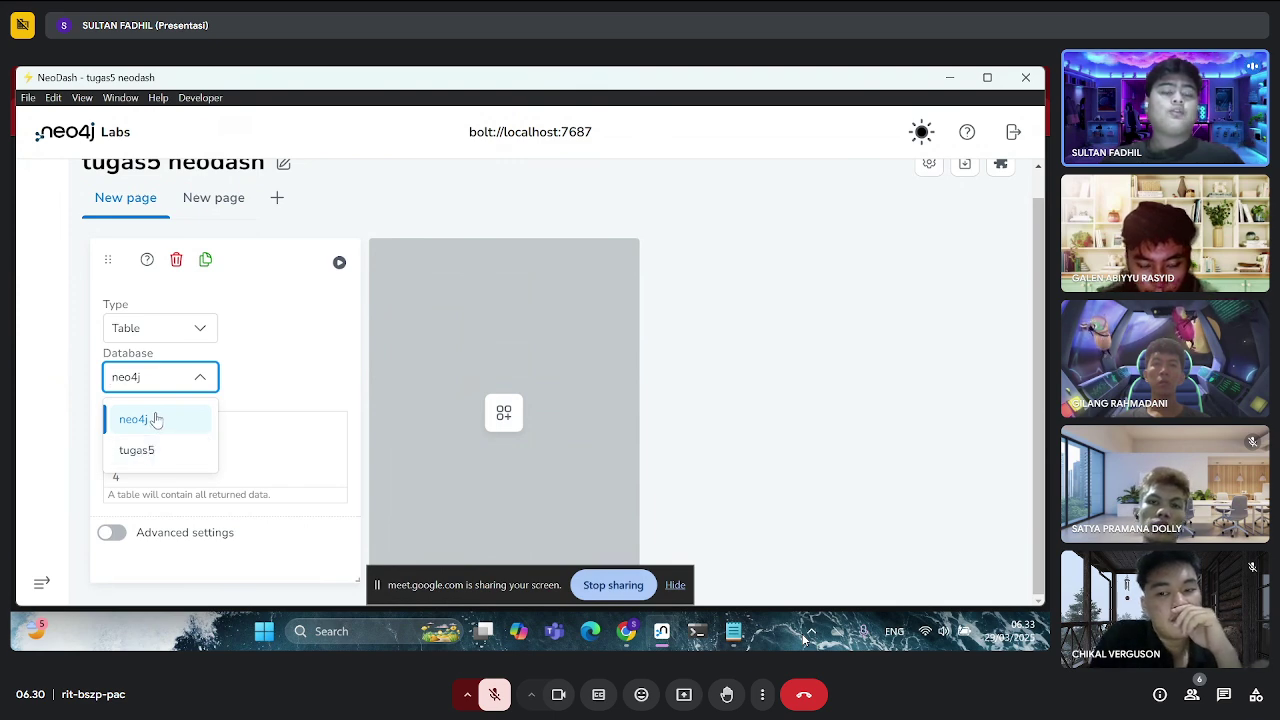
click(144, 420)
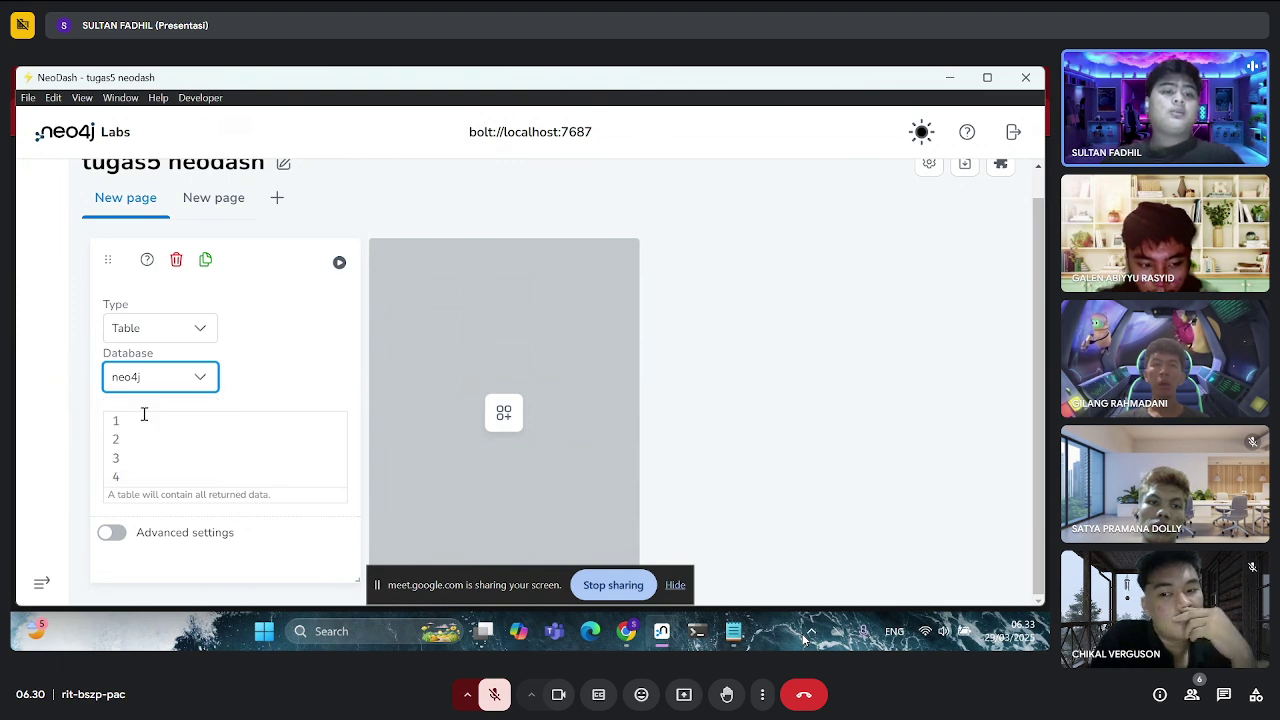
Copy the "1. Ringkasan Penjualan Produk" Cypher query from the Notepad notes into the new report's query editor
click(733, 631)
scroll(471, 351, up, 2)
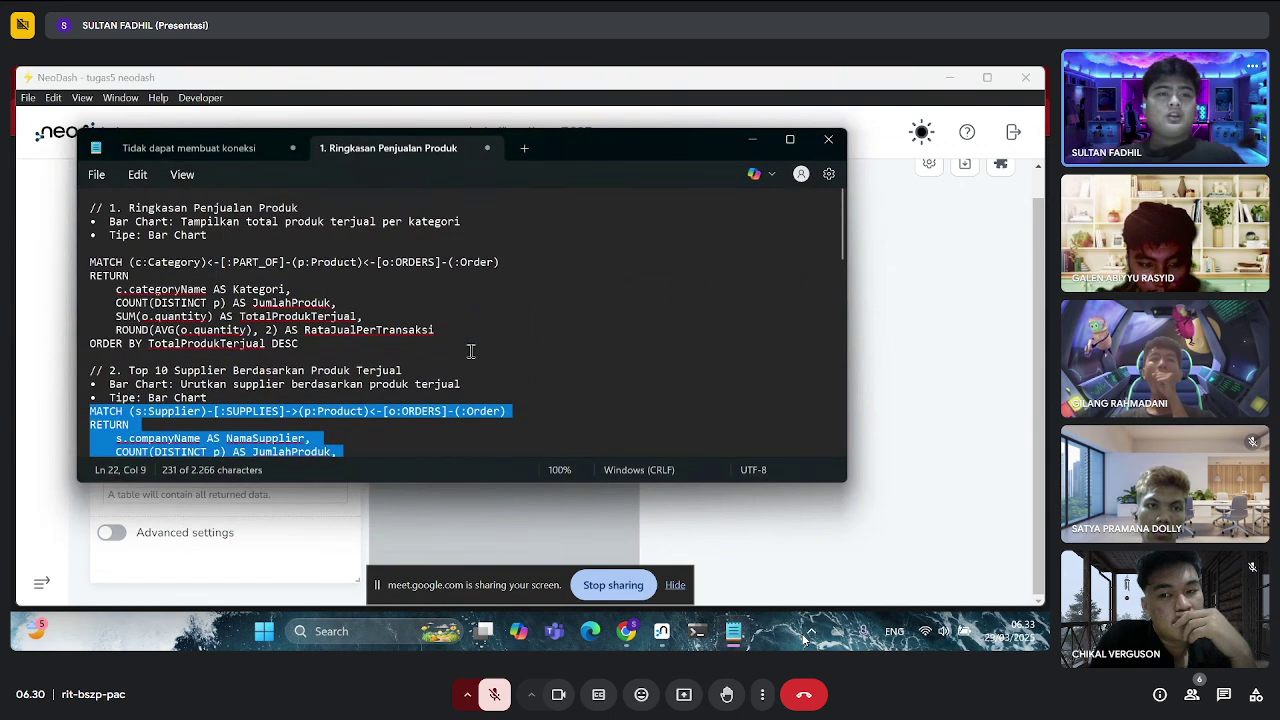
click(471, 351)
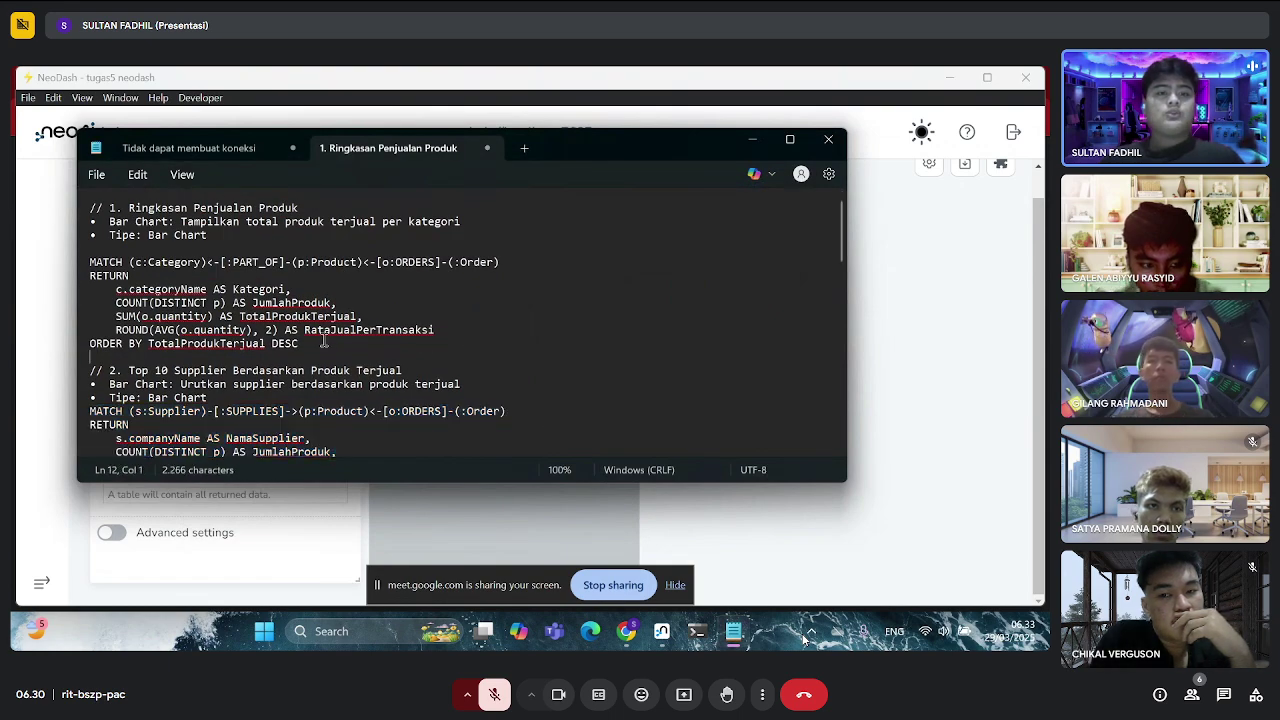
drag(323, 342, 91, 264)
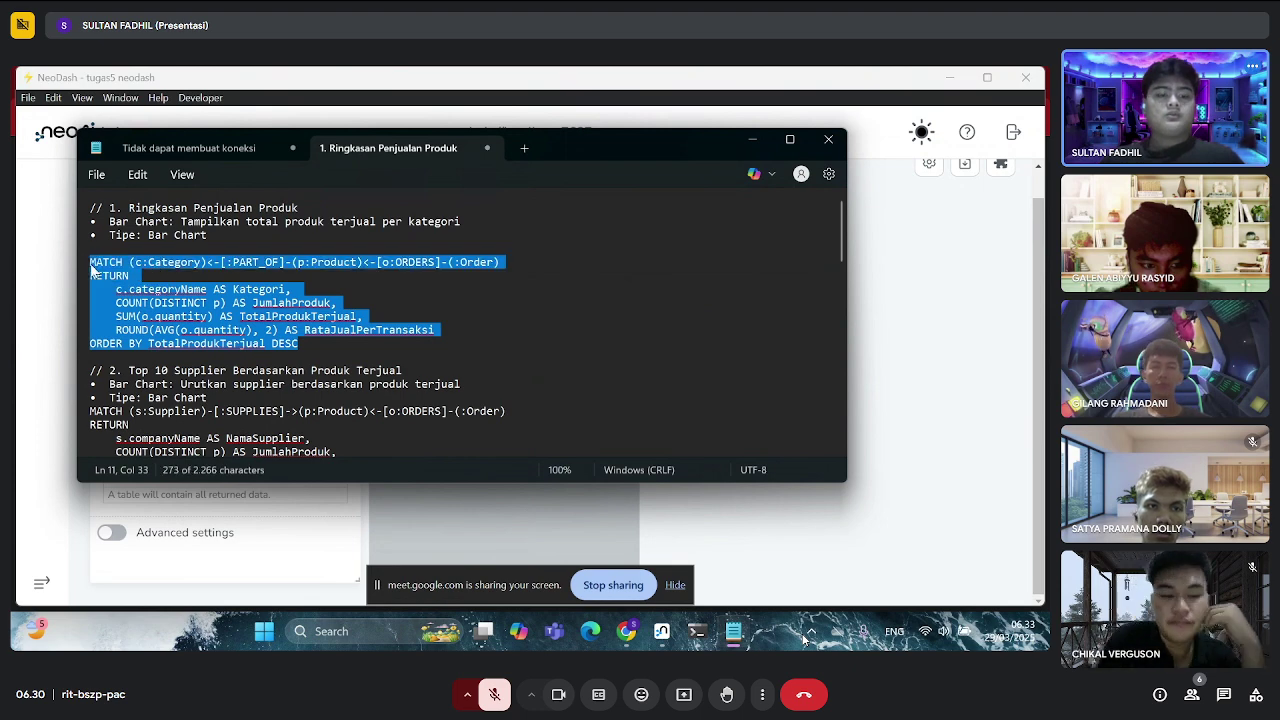
key(alt+Tab)
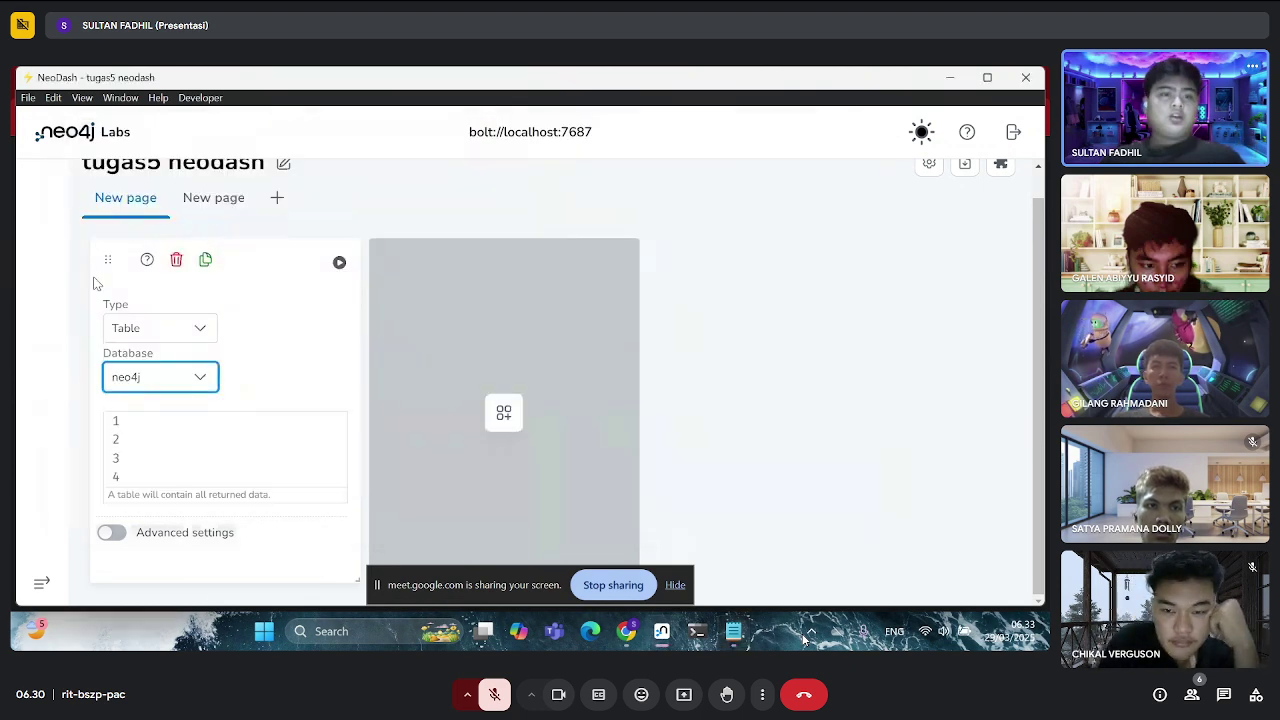
click(177, 431)
key(ctrl+v)
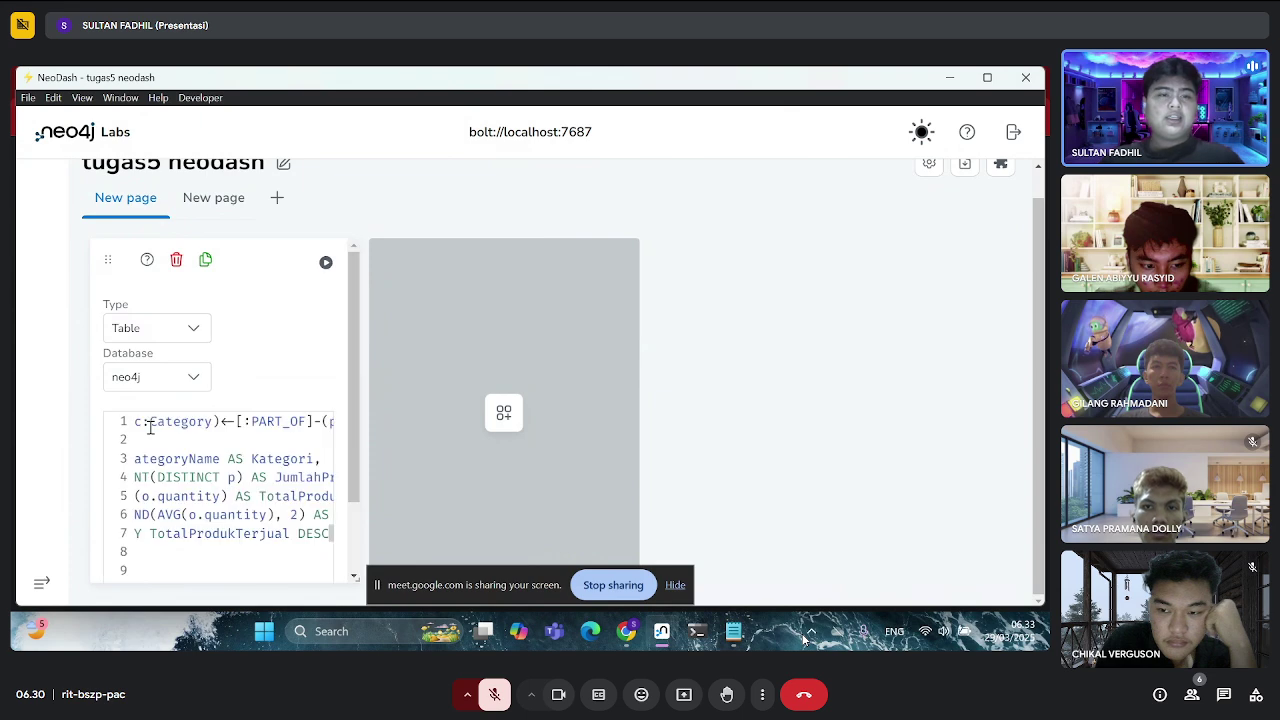
Set the first report's type to Bar Chart and run its query
click(193, 332)
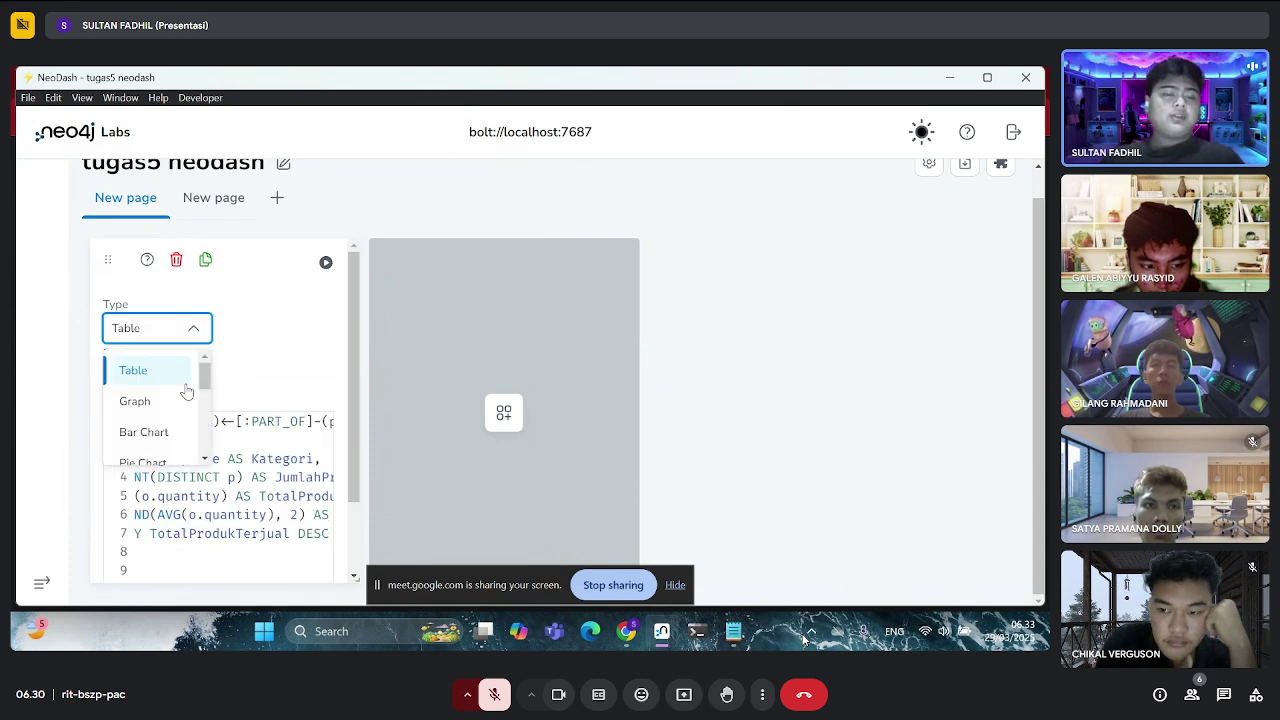
scroll(129, 378, down, 1)
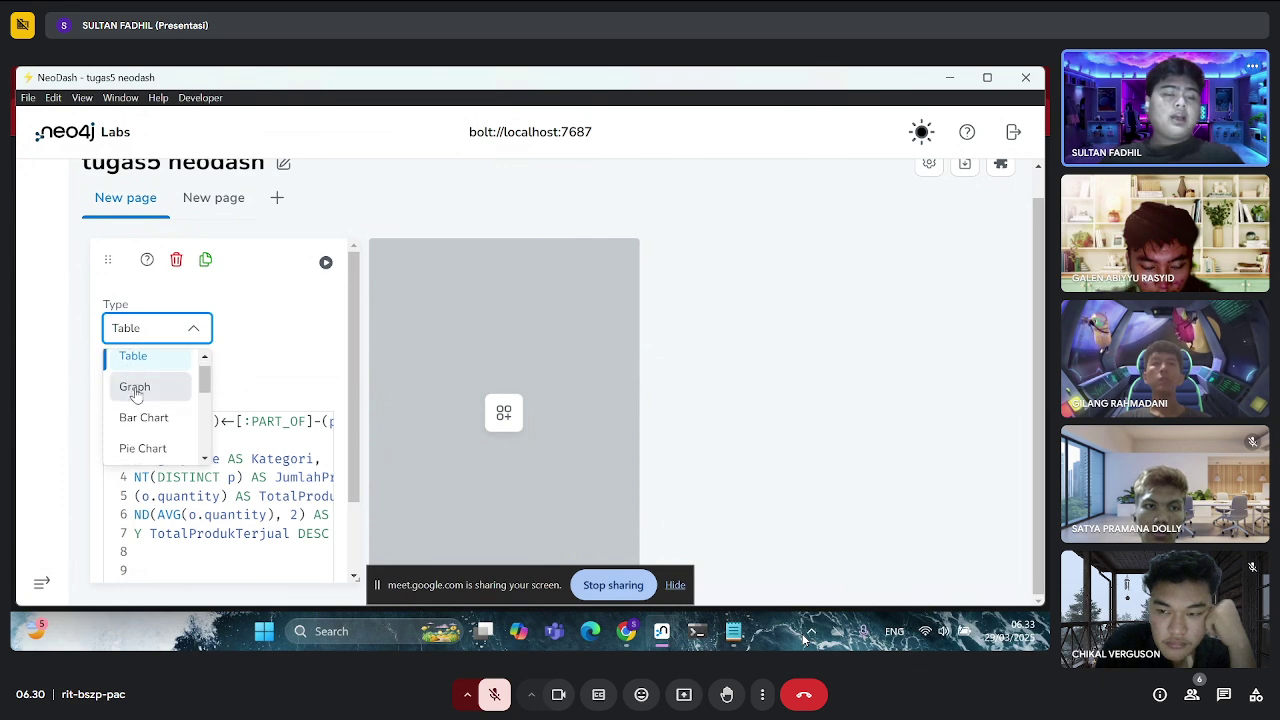
scroll(140, 423, down, 4)
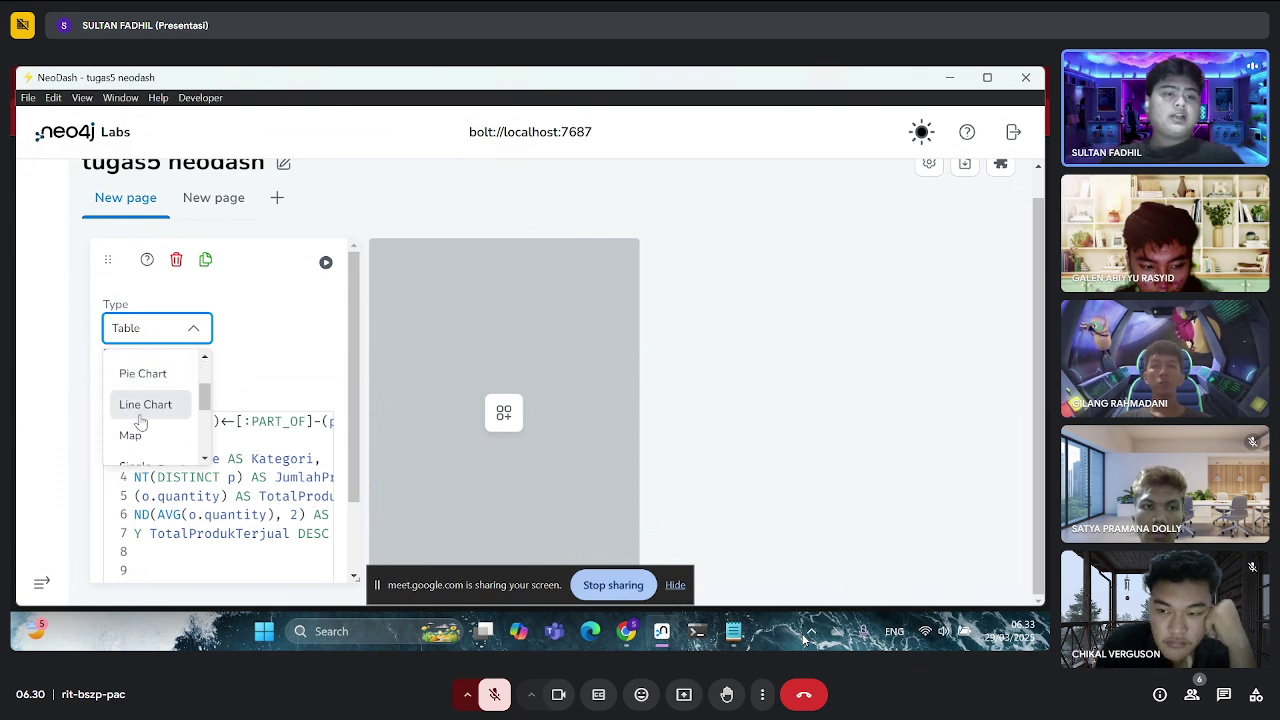
scroll(140, 421, down, 3)
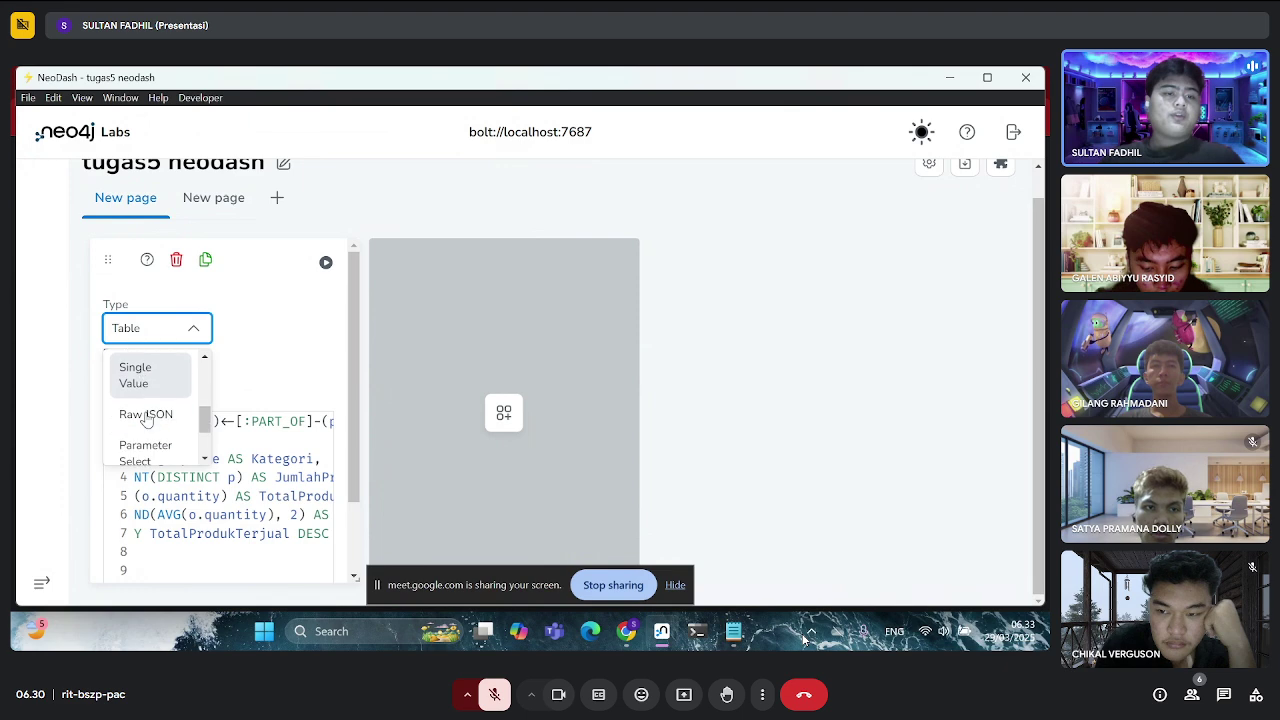
scroll(145, 421, up, 3)
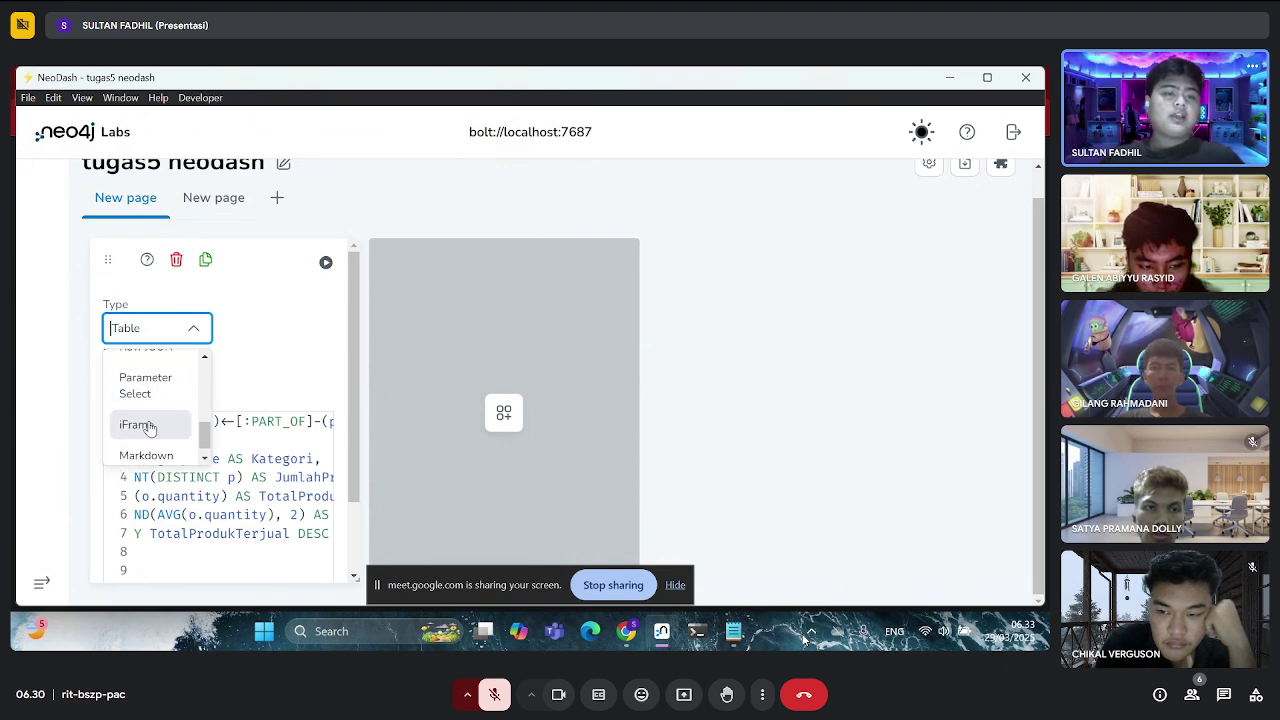
scroll(150, 428, up, 4)
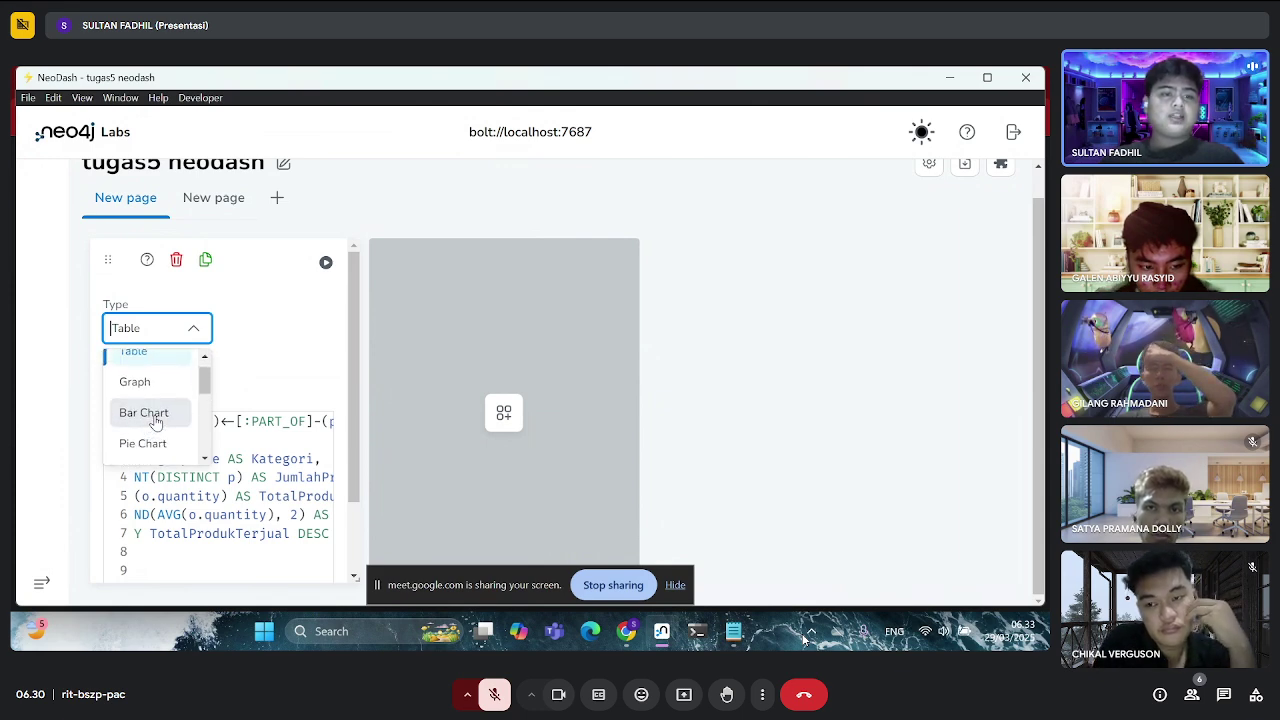
click(148, 415)
click(326, 264)
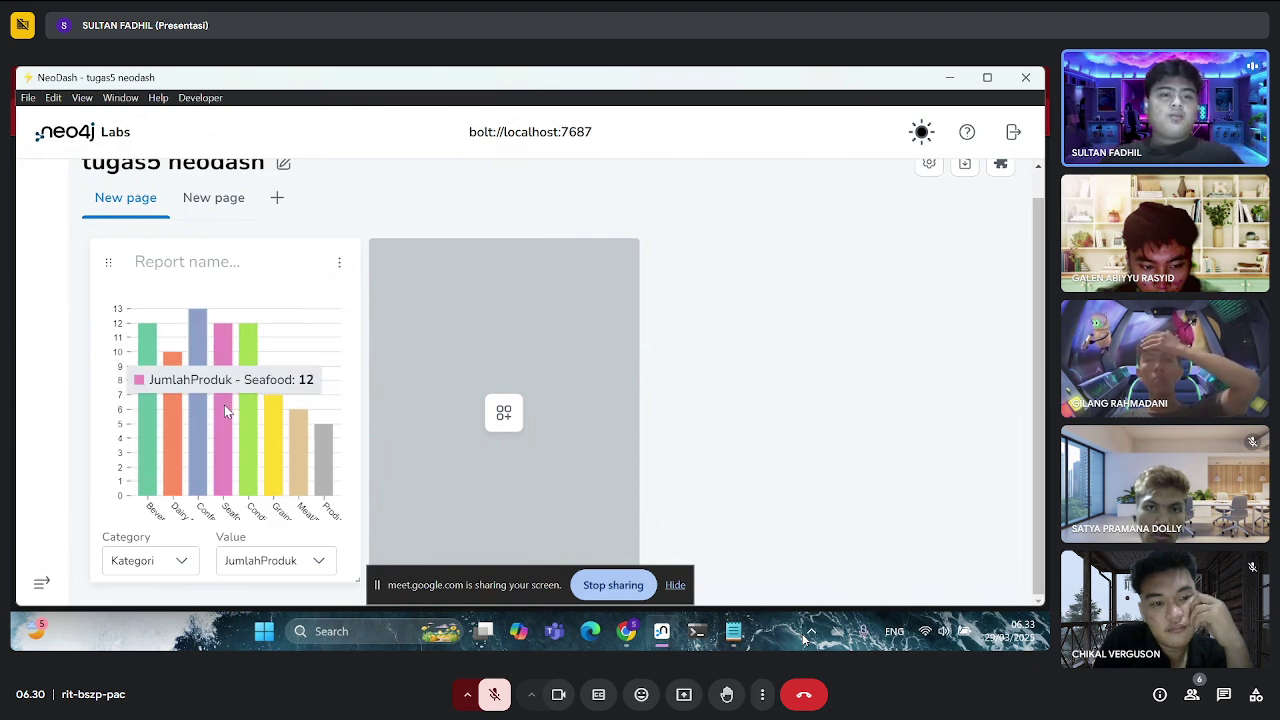
Set both the category and the value of the bar chart to RataJualPerTransaksi
click(182, 558)
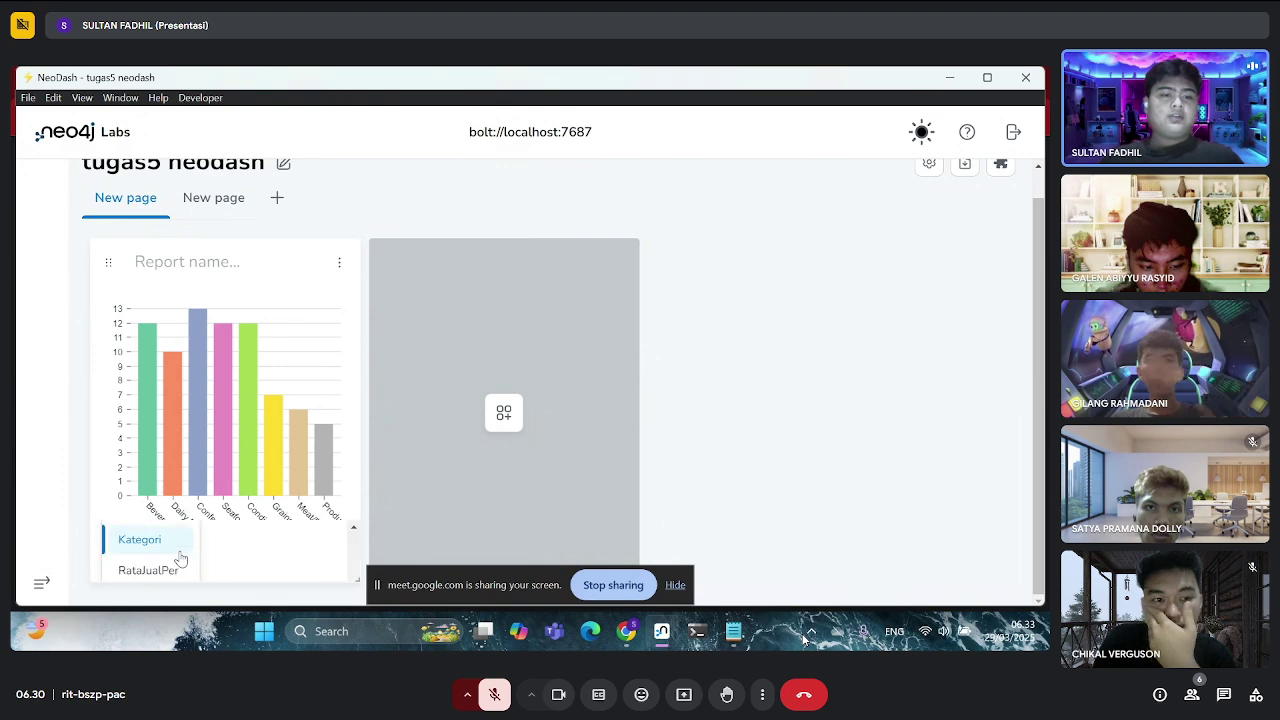
click(146, 572)
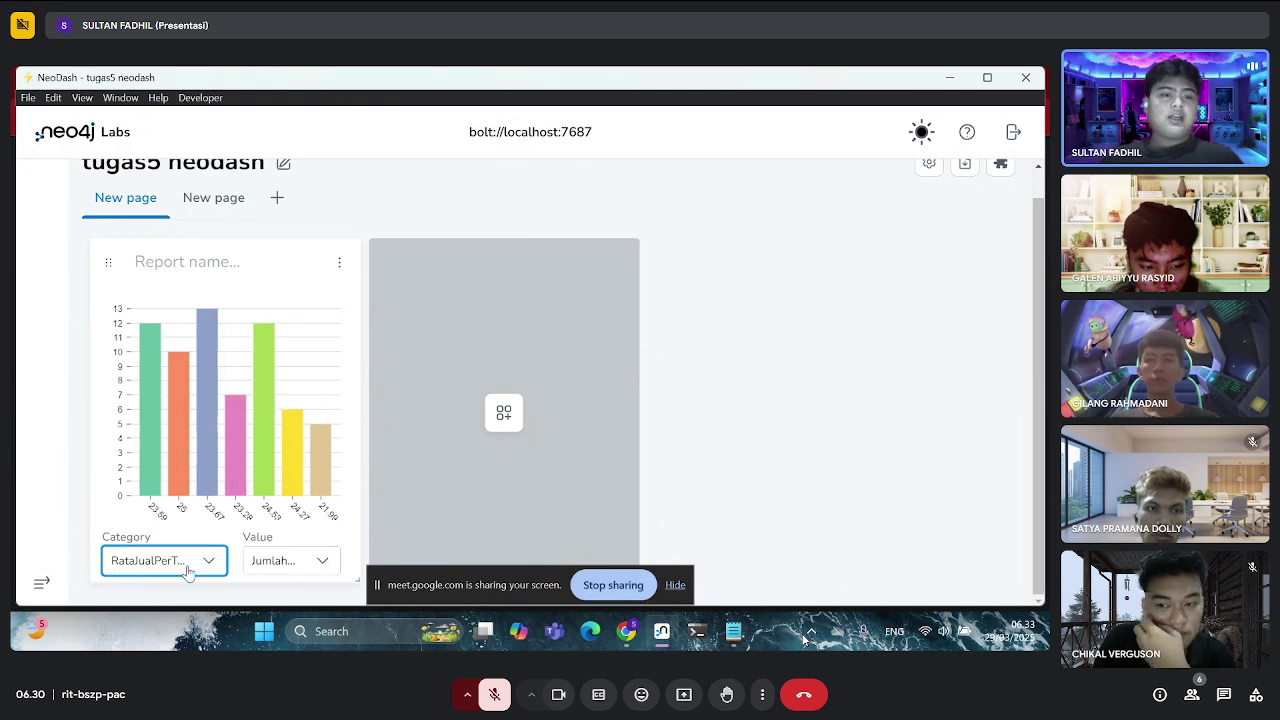
click(224, 560)
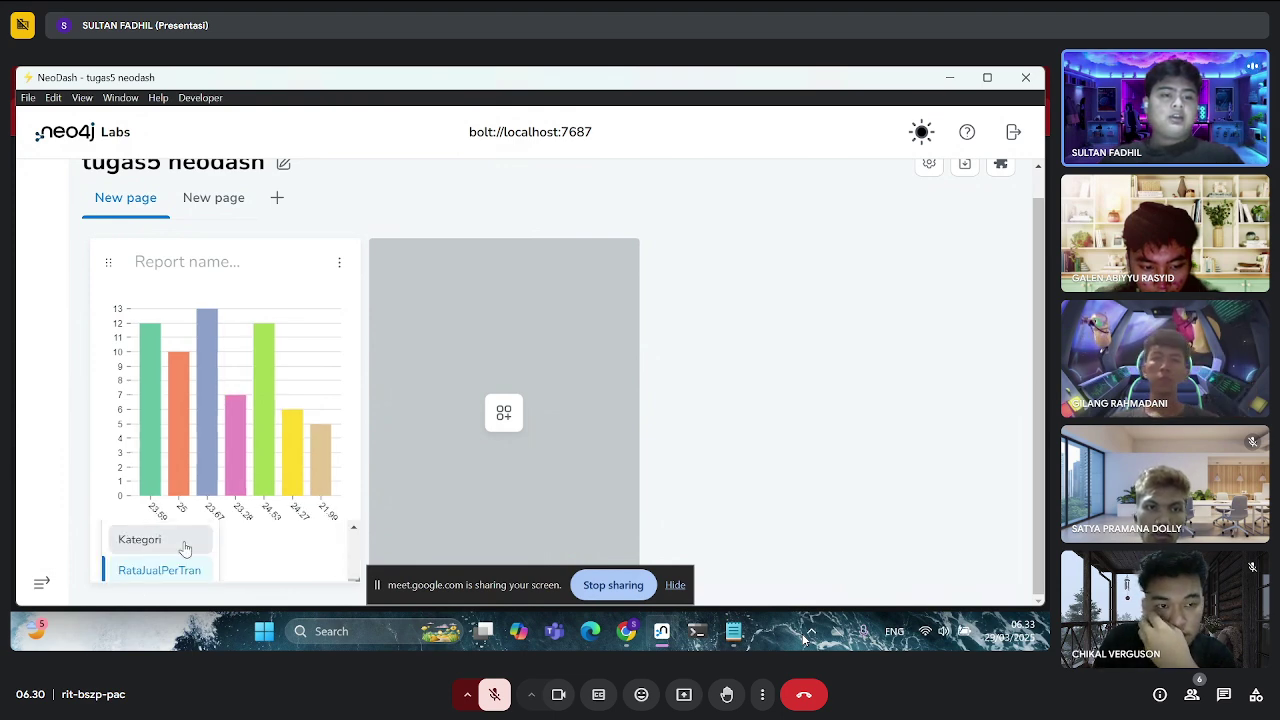
click(283, 532)
click(293, 568)
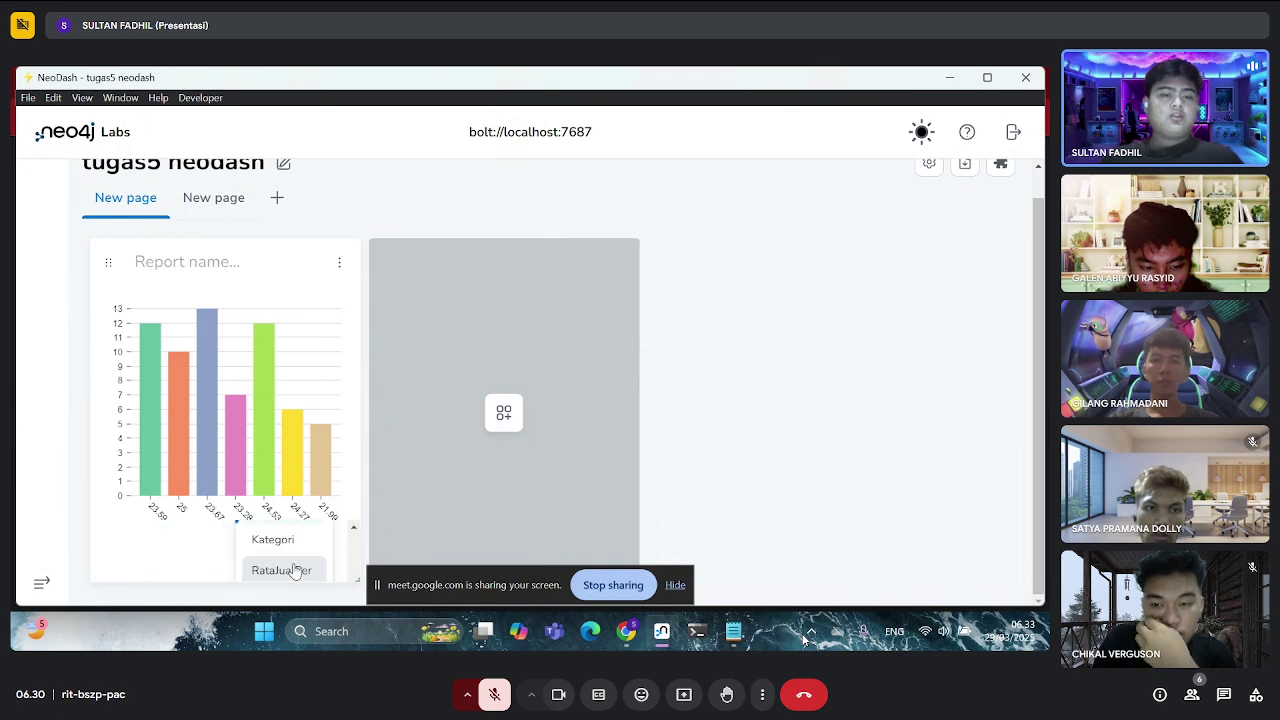
click(280, 538)
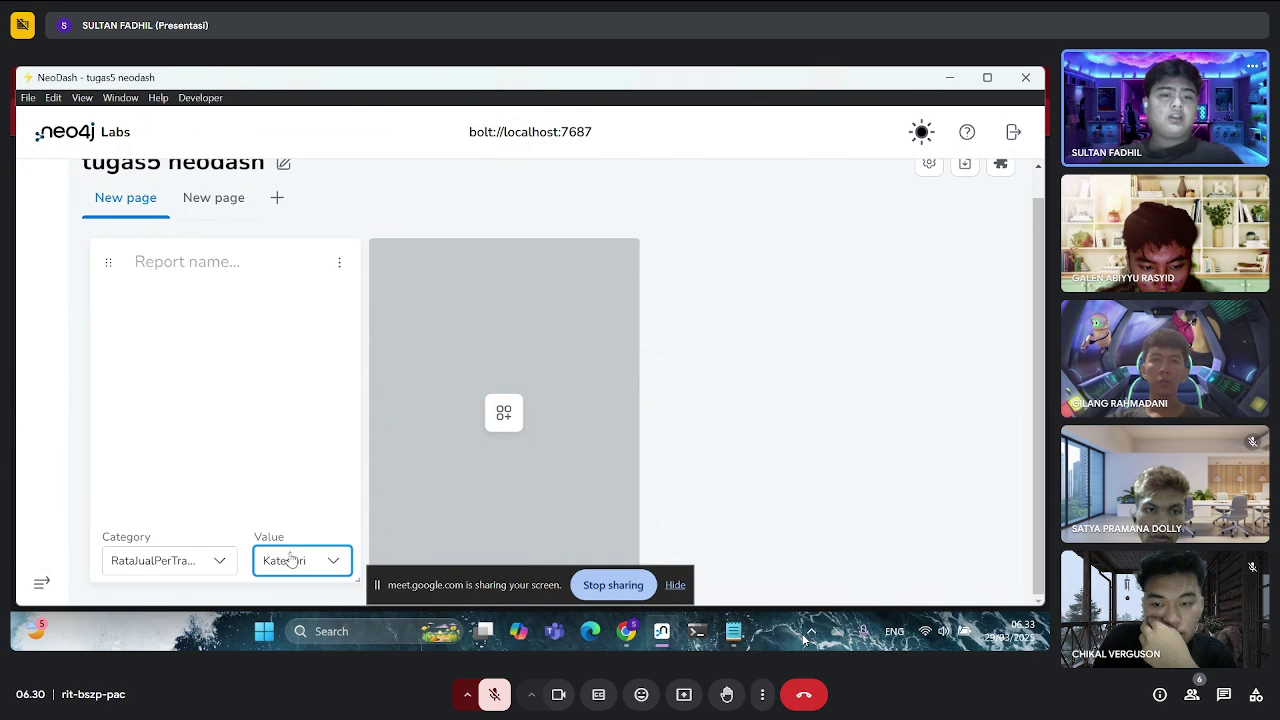
click(290, 558)
click(294, 569)
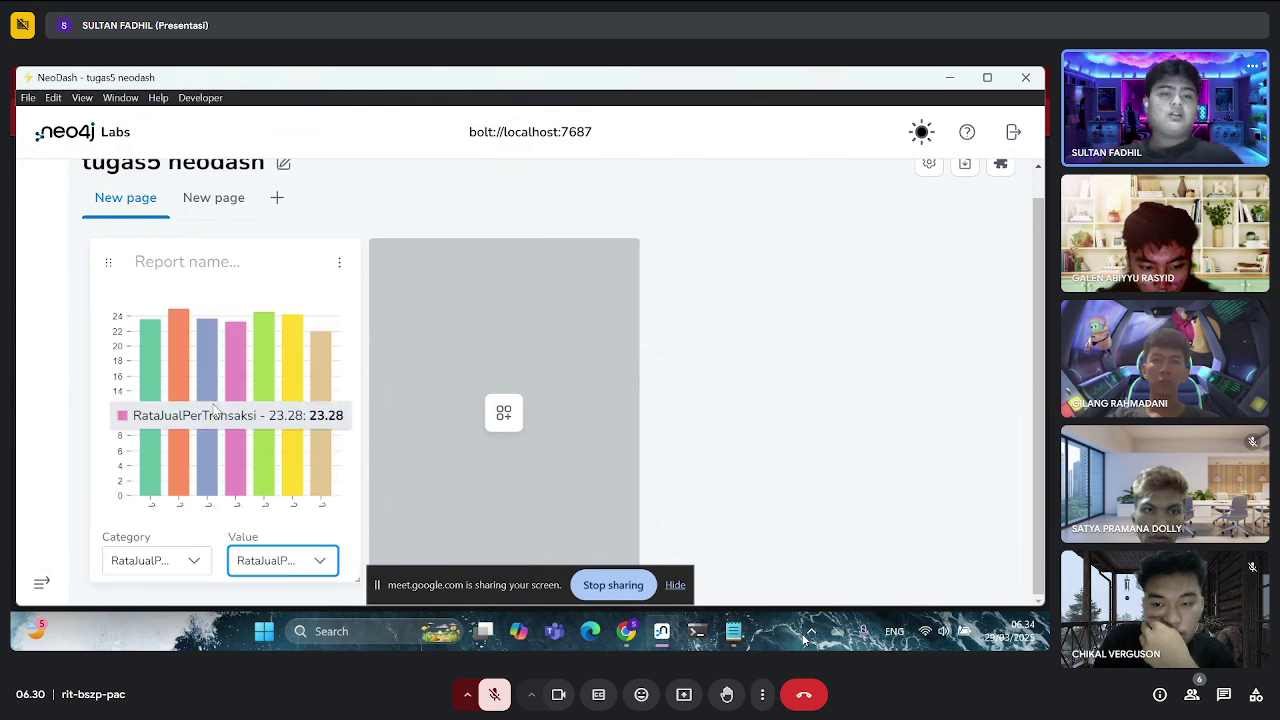
Add a second report and copy the "2. Top 10 Supplier Berdasarkan Produk Terjual" Cypher query from the Notepad notes into its query editor
click(504, 413)
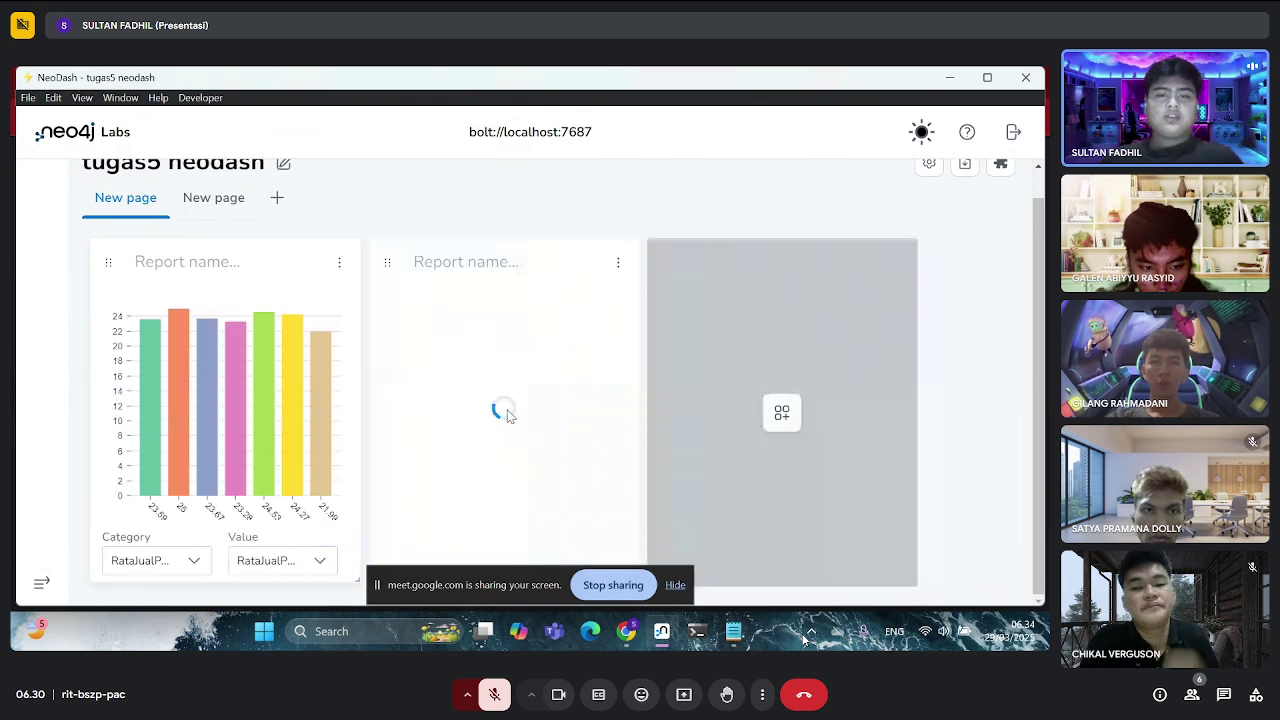
click(618, 262)
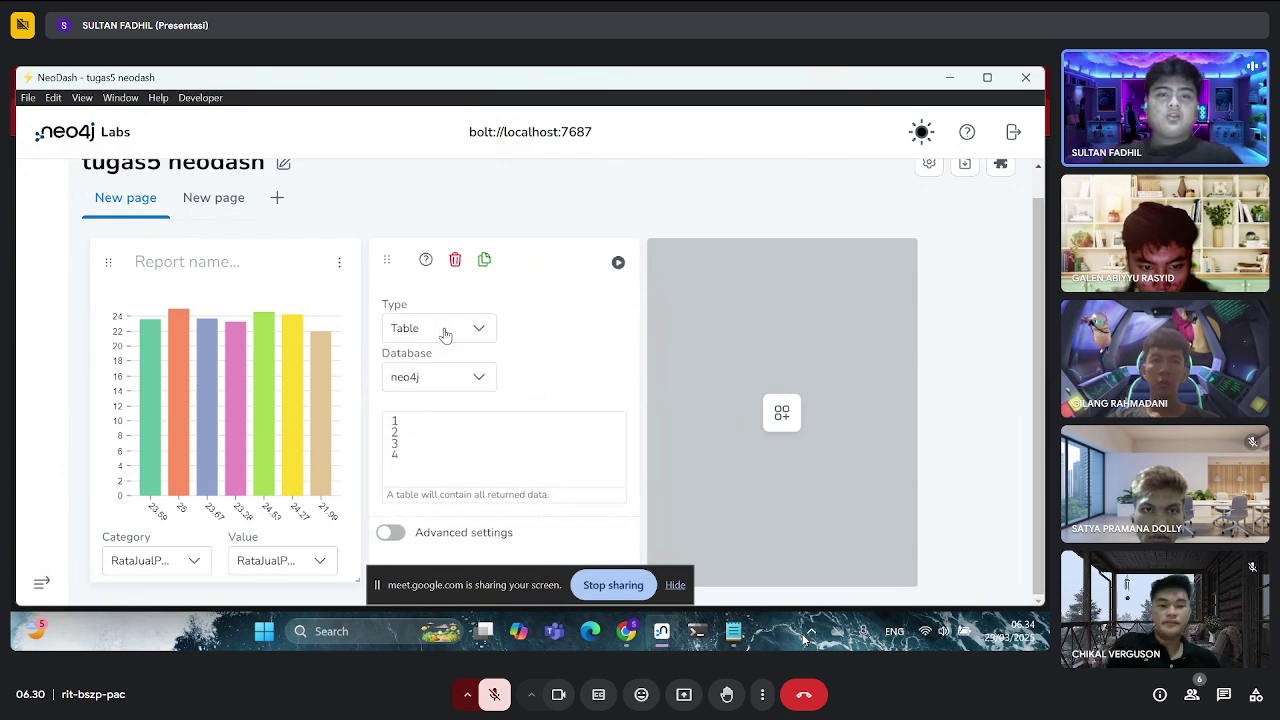
click(733, 631)
scroll(566, 353, down, 1)
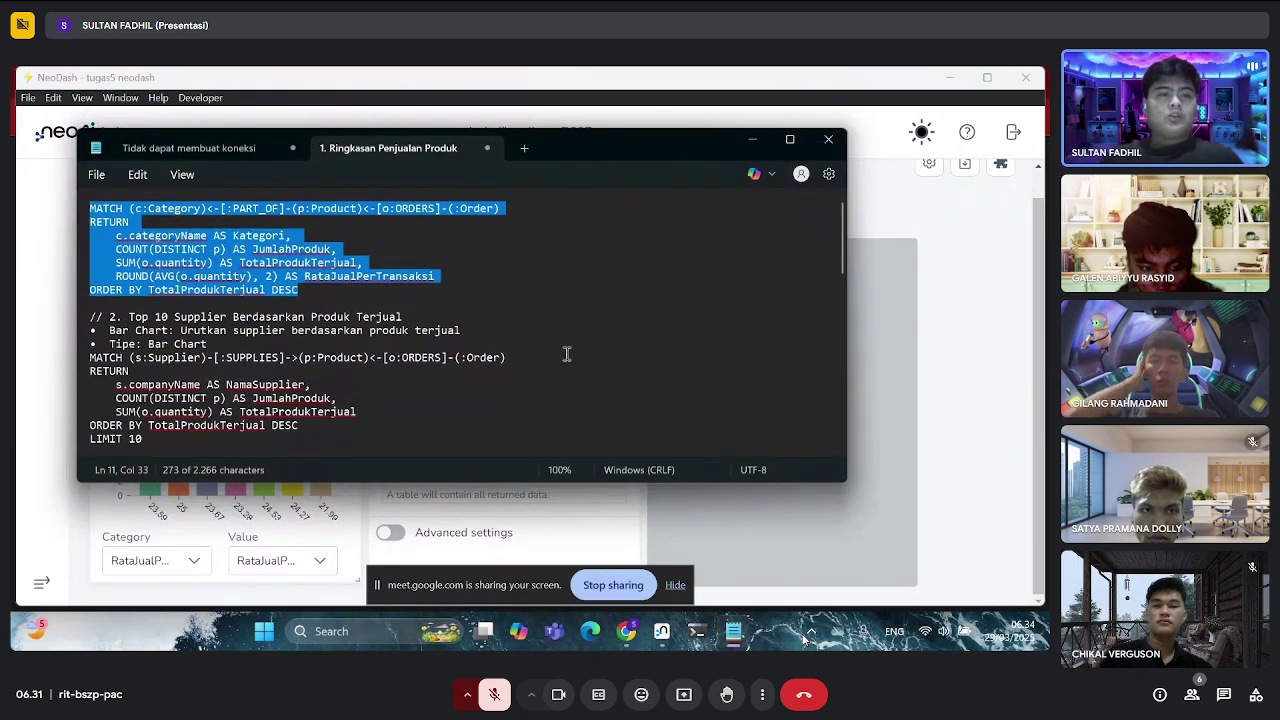
scroll(566, 353, down, 2)
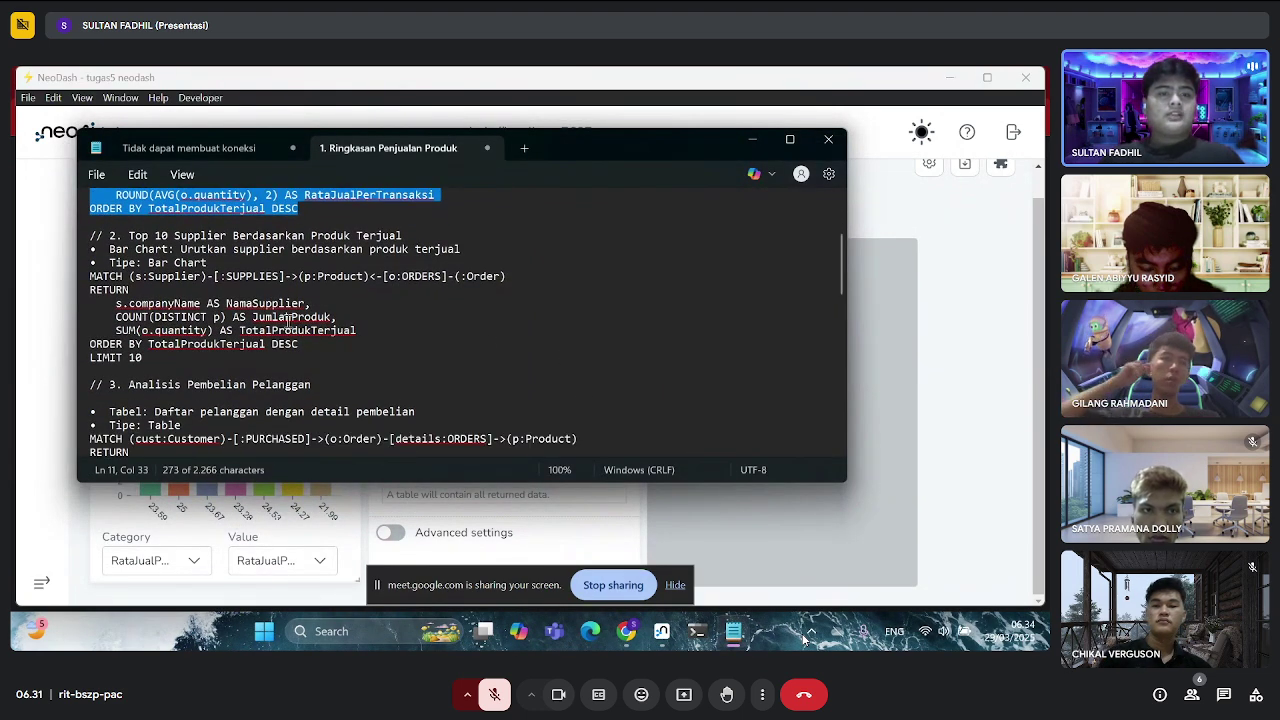
drag(152, 357, 78, 282)
click(78, 282)
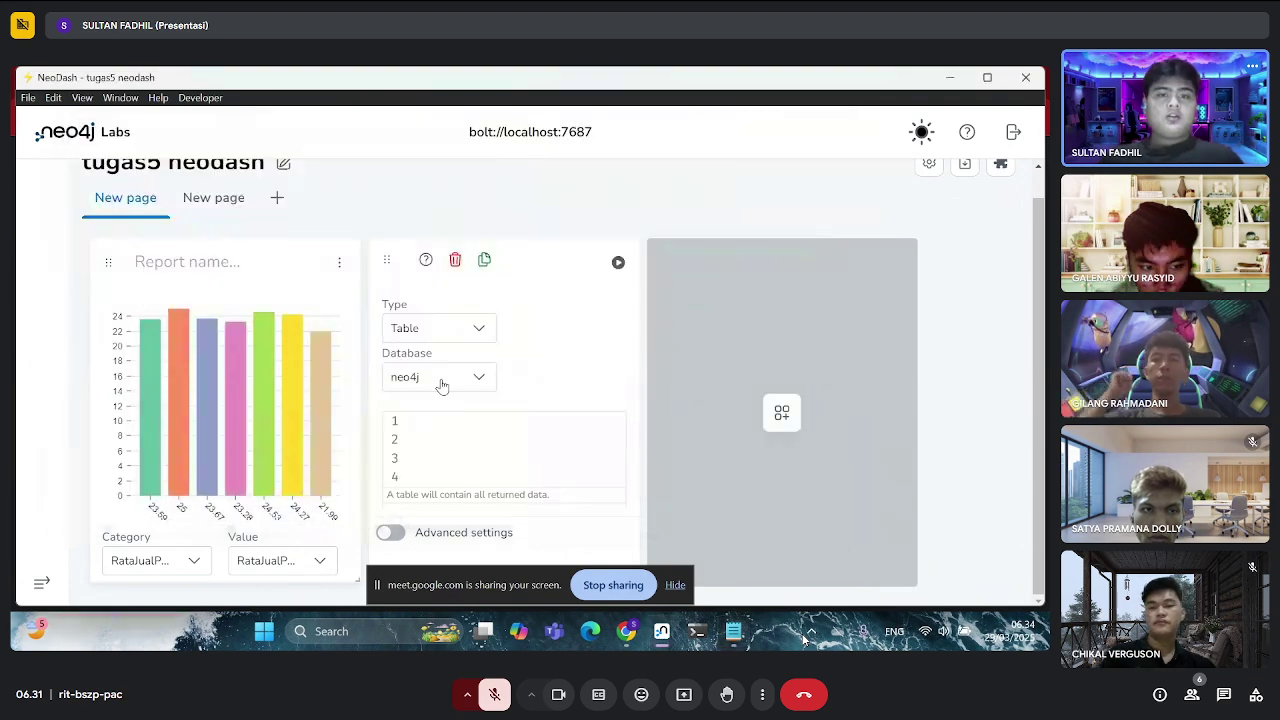
click(459, 430)
key(ctrl+v)
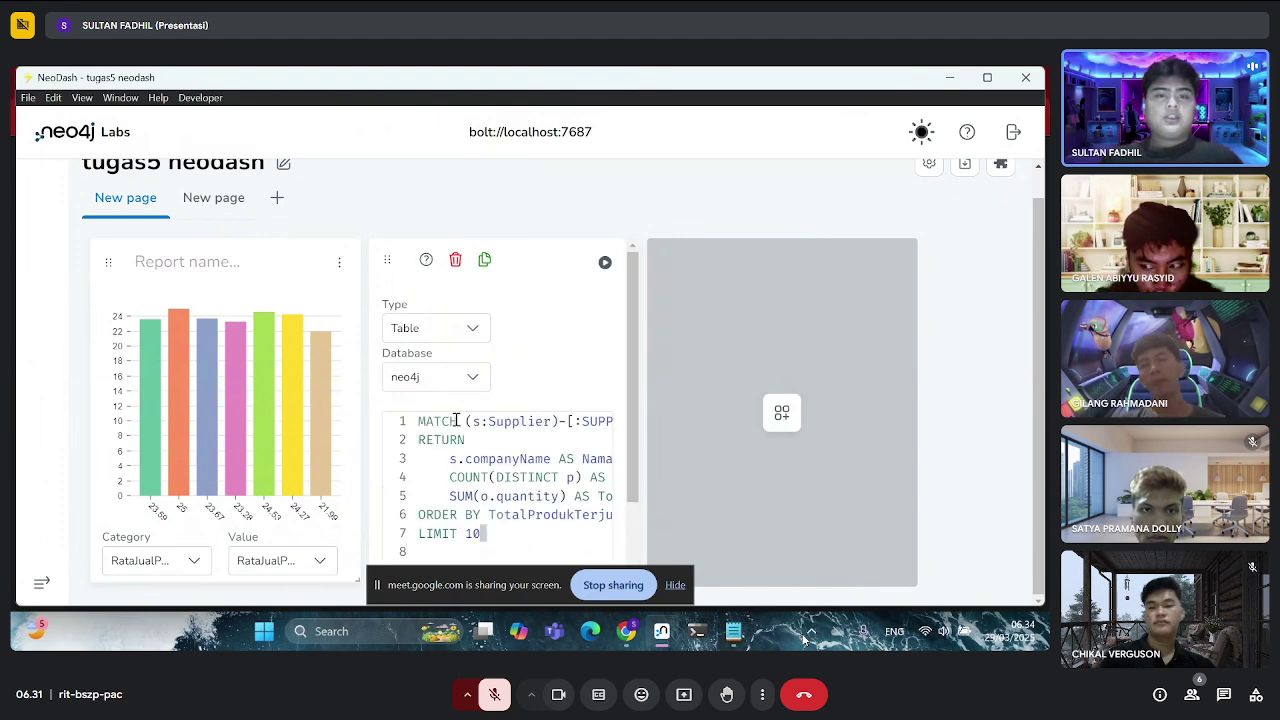
Set the second report's type to Pie Chart and run its query
click(471, 341)
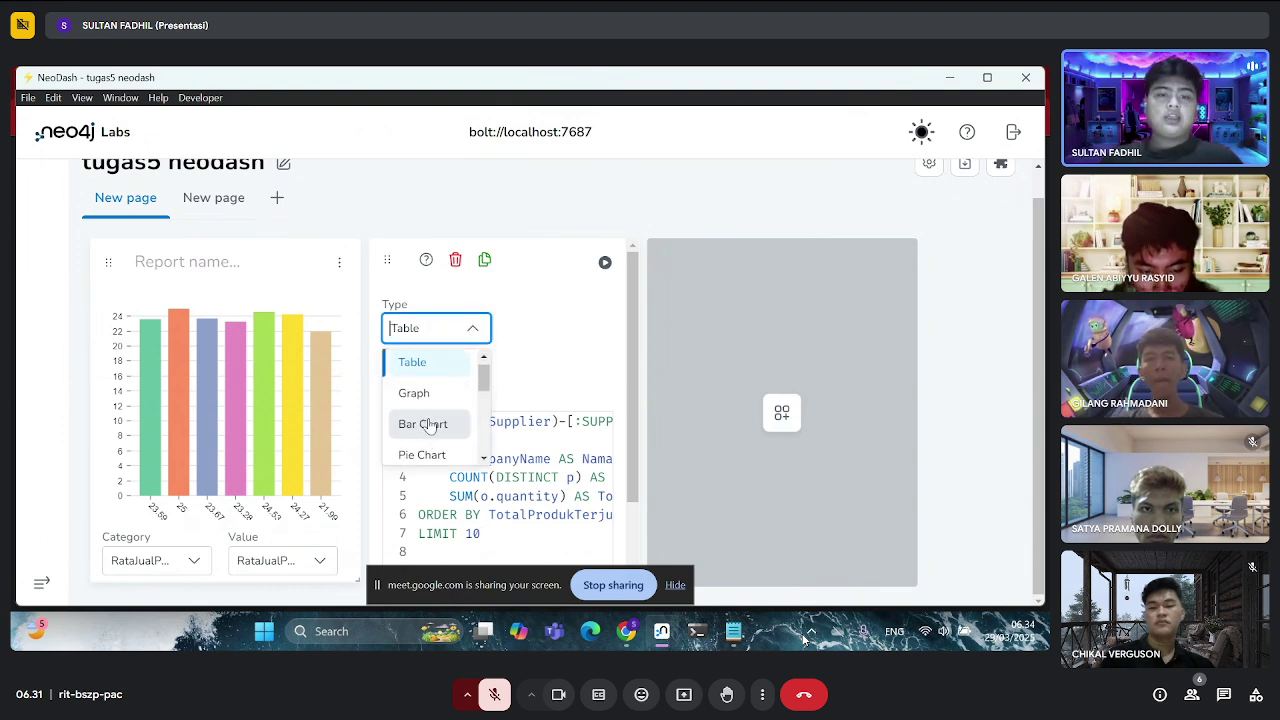
scroll(428, 427, down, 1)
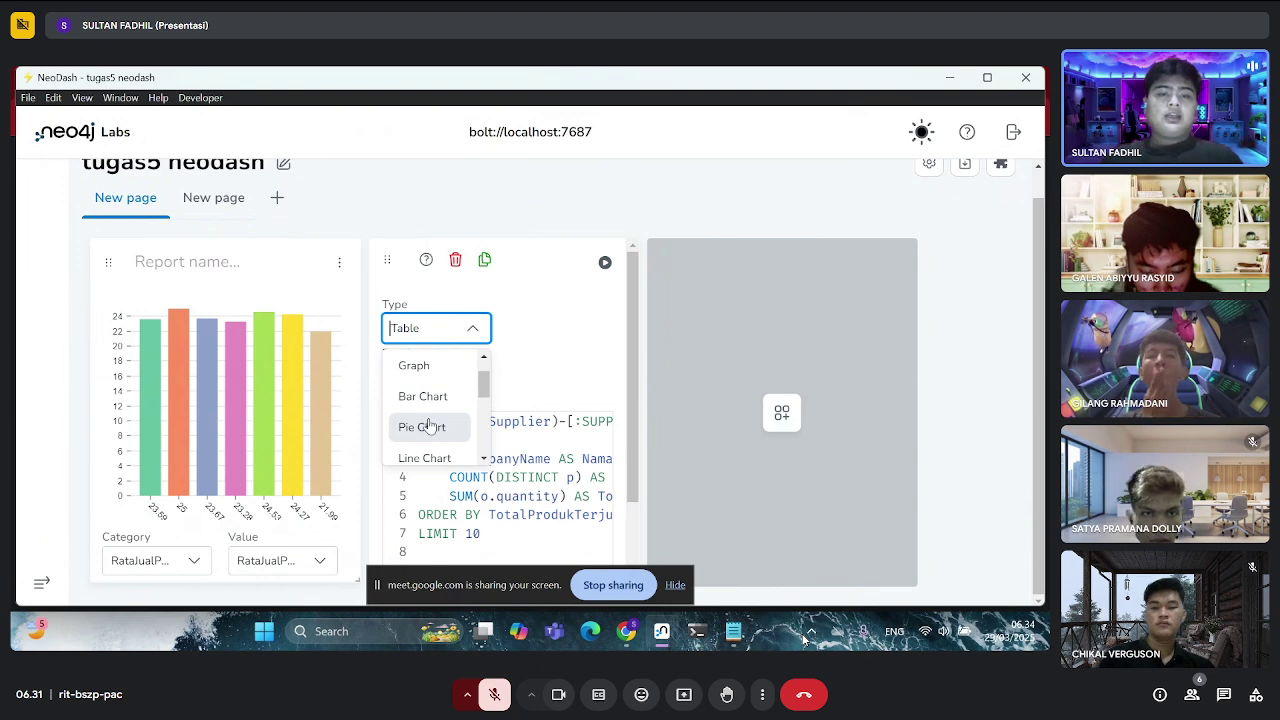
click(428, 427)
scroll(537, 345, down, 1)
scroll(537, 345, up, 1)
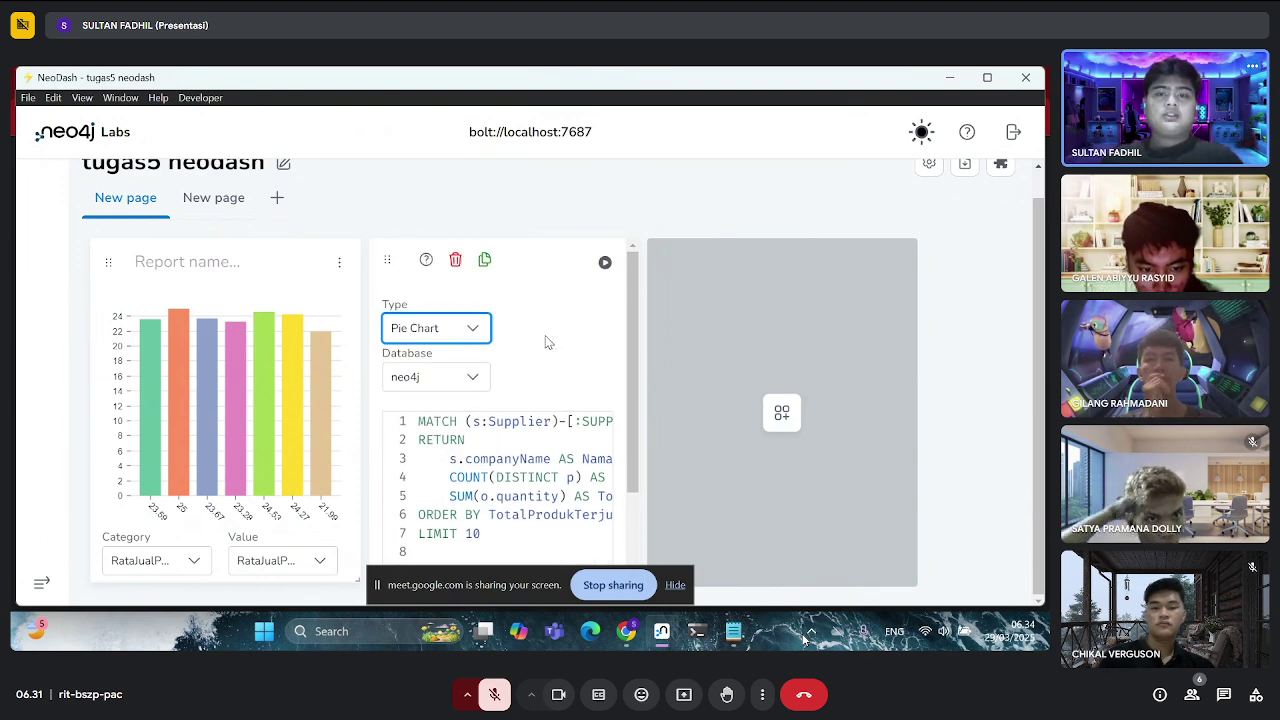
click(603, 264)
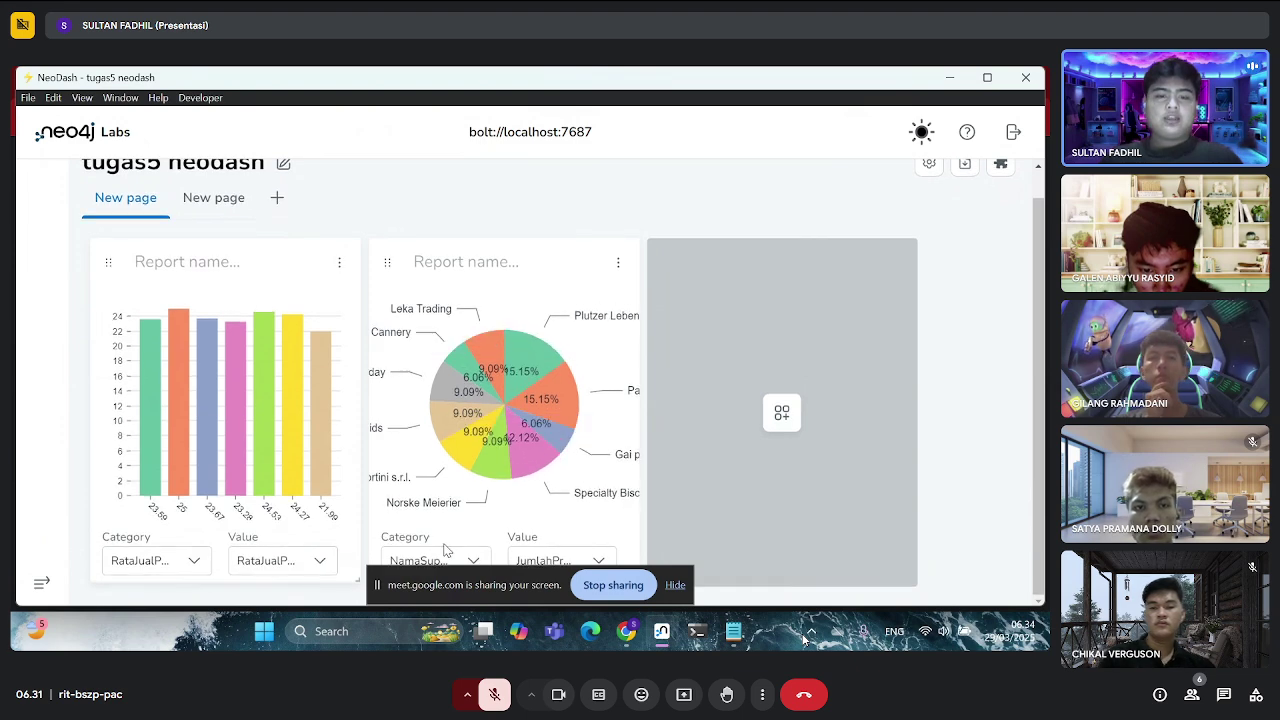
click(472, 561)
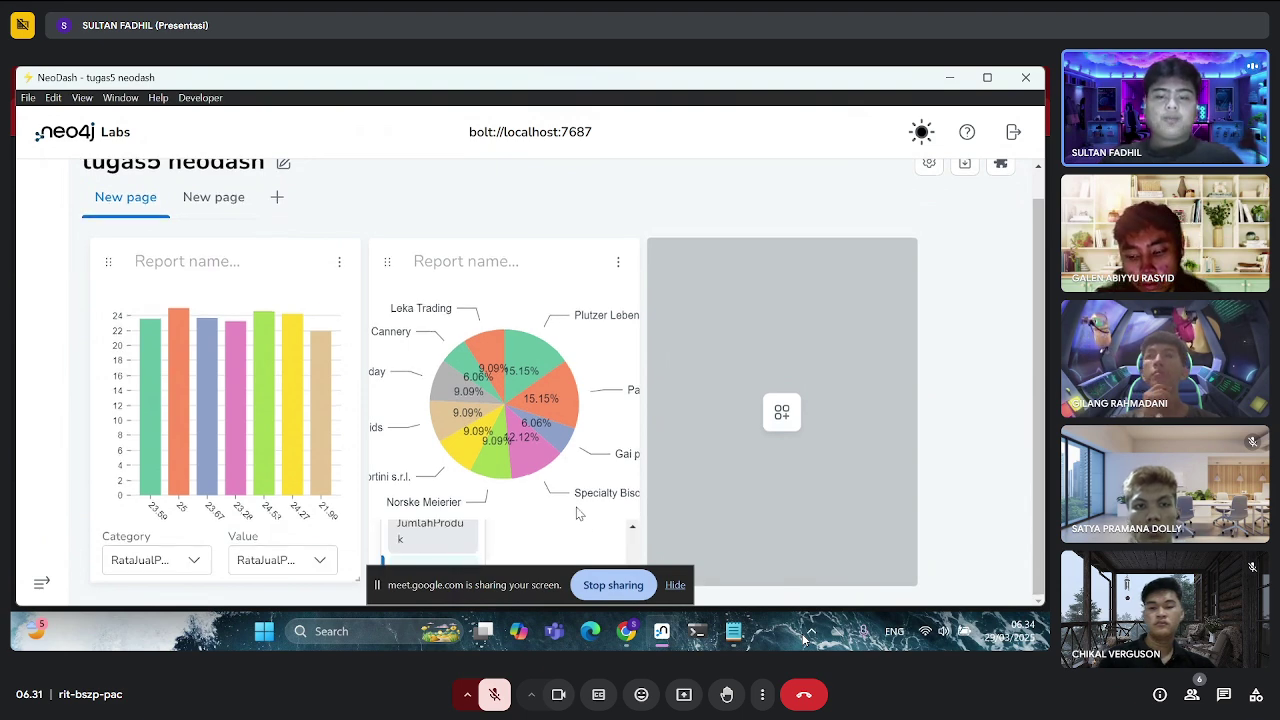
key(ctrl+minus)
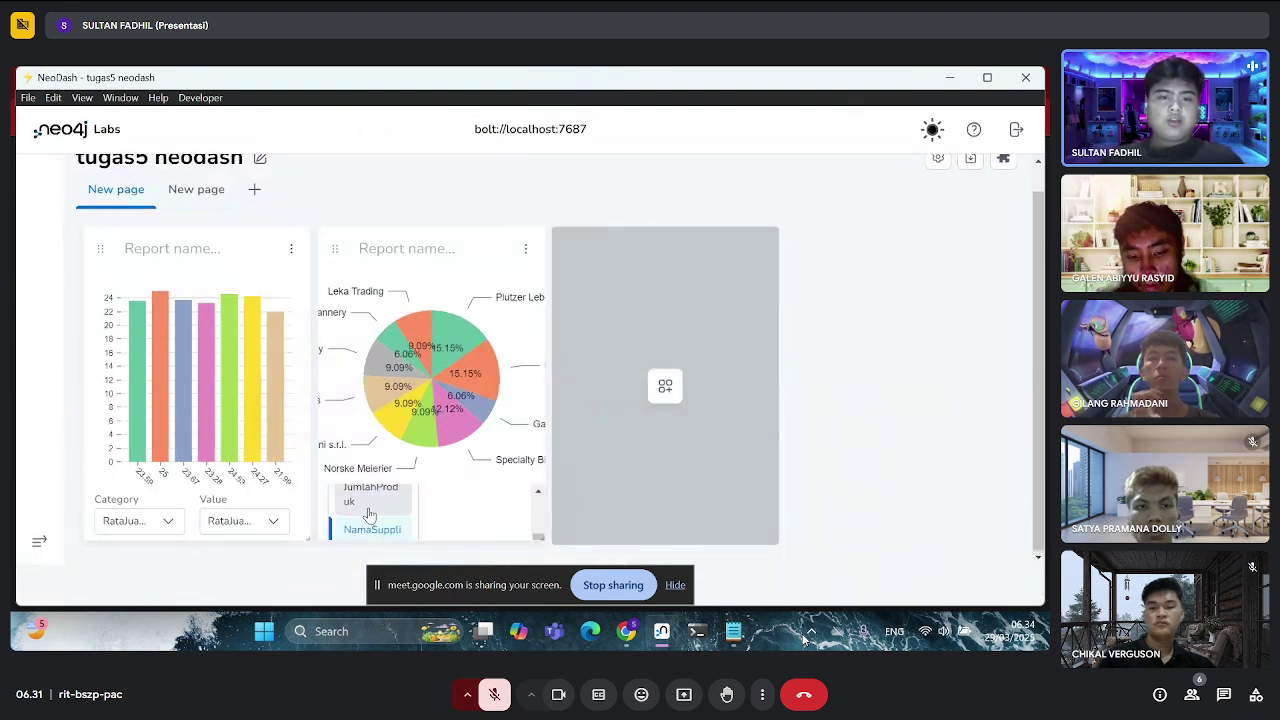
click(309, 563)
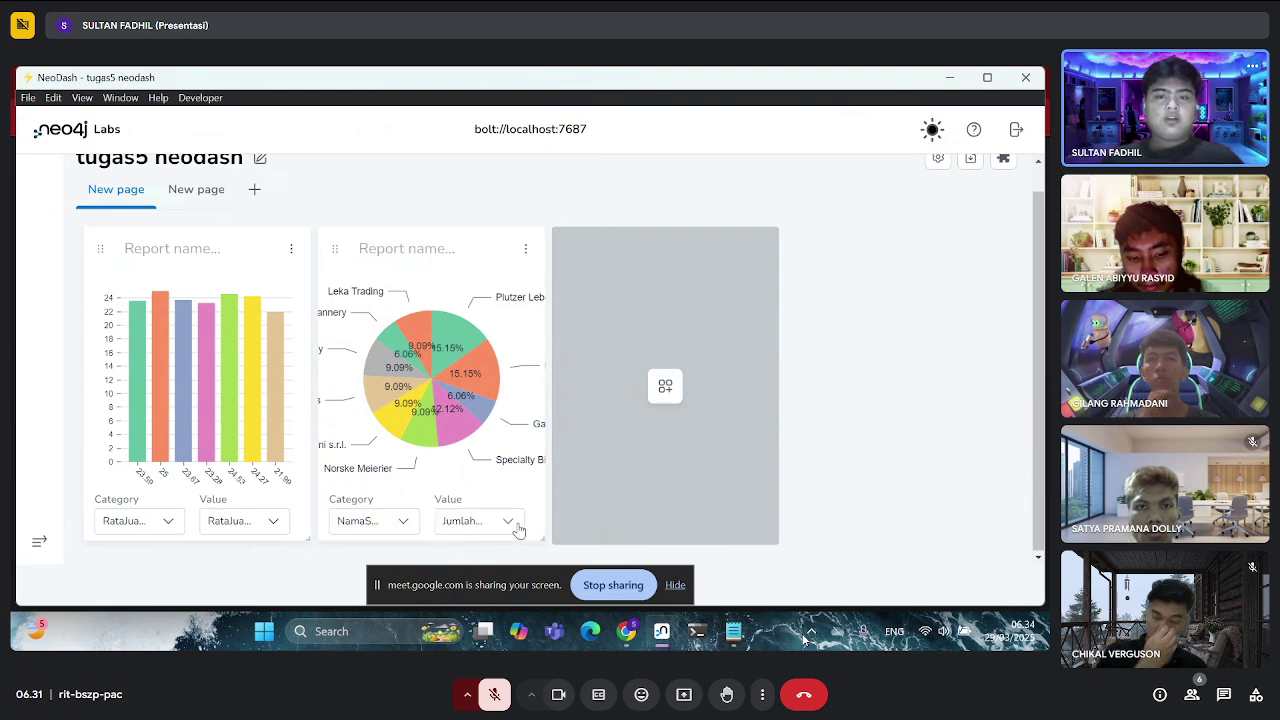
Add a third report and copy the "3. Analisis Pembelian Pelanggan" Cypher query from the Notepad notes
click(665, 387)
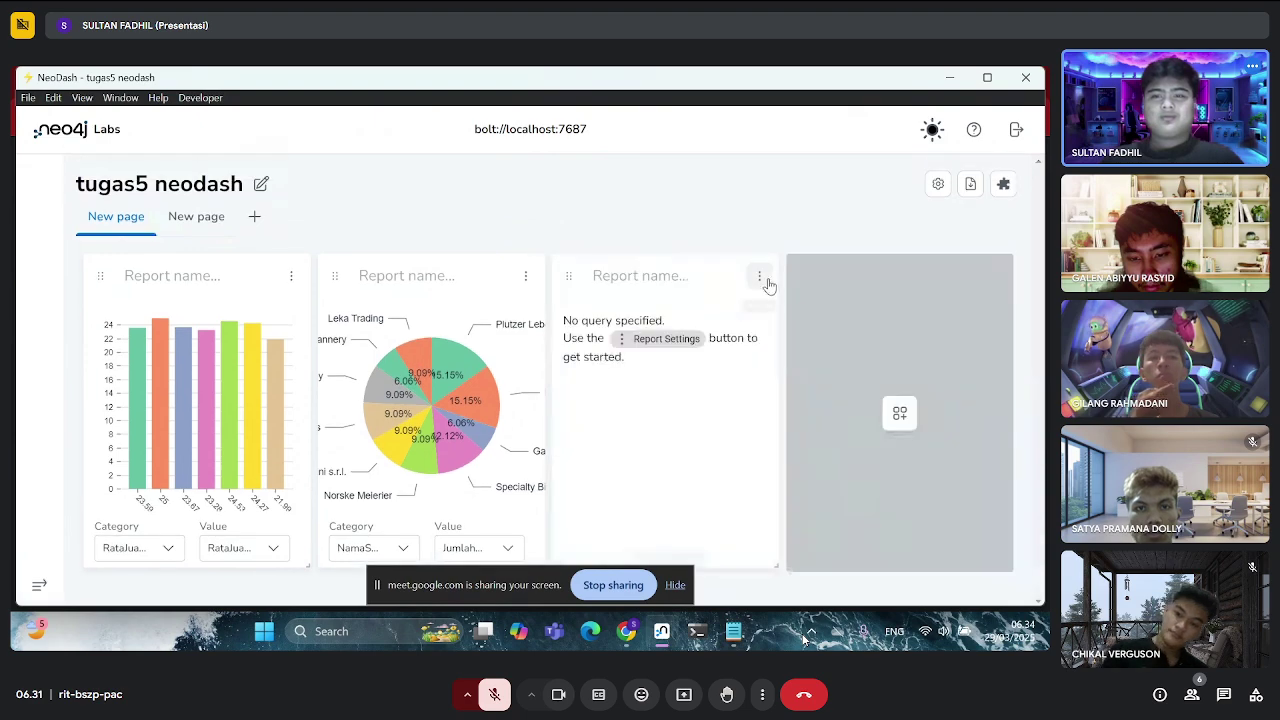
key(alt+Tab)
scroll(577, 310, down, 3)
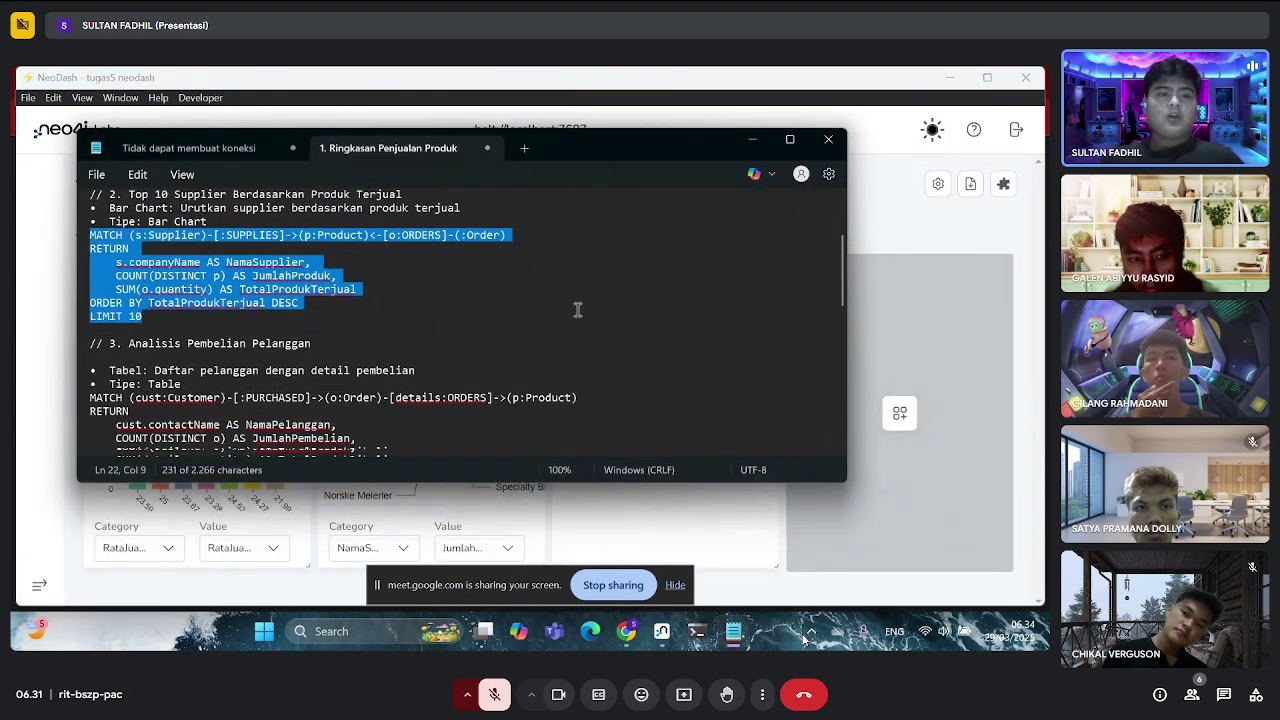
scroll(400, 320, down, 2)
scroll(183, 330, up, 1)
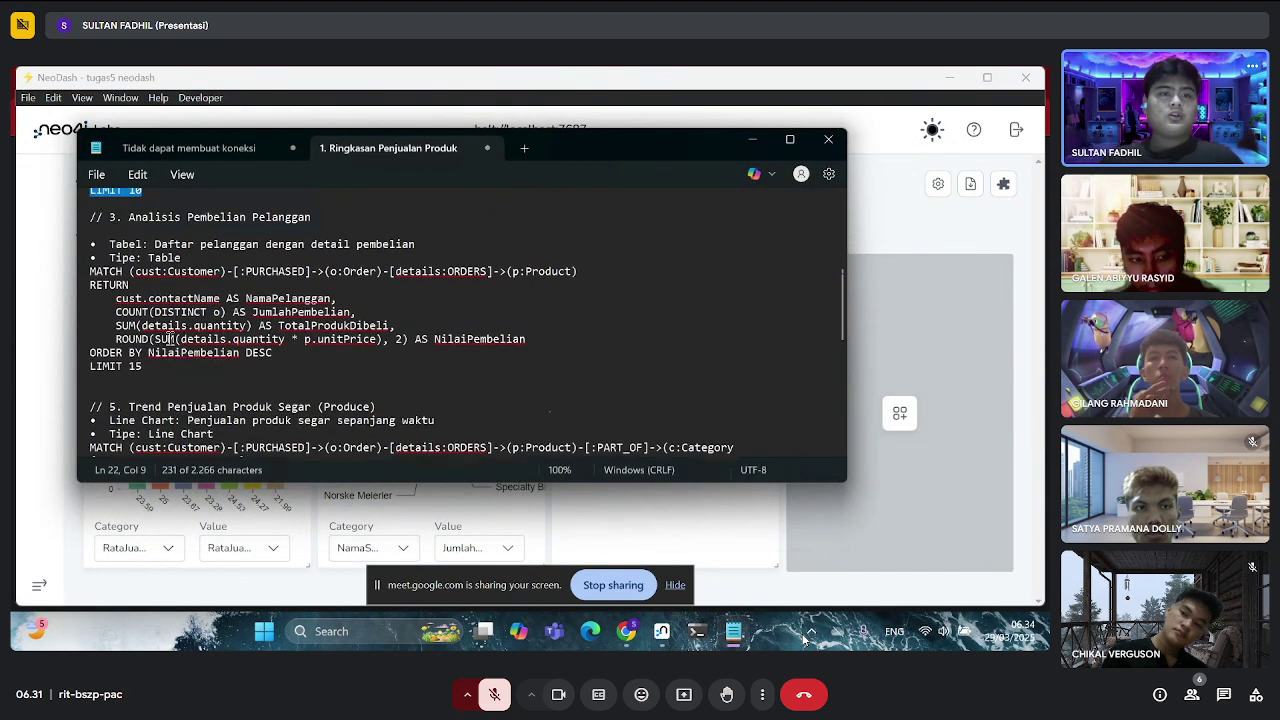
drag(146, 371, 79, 280)
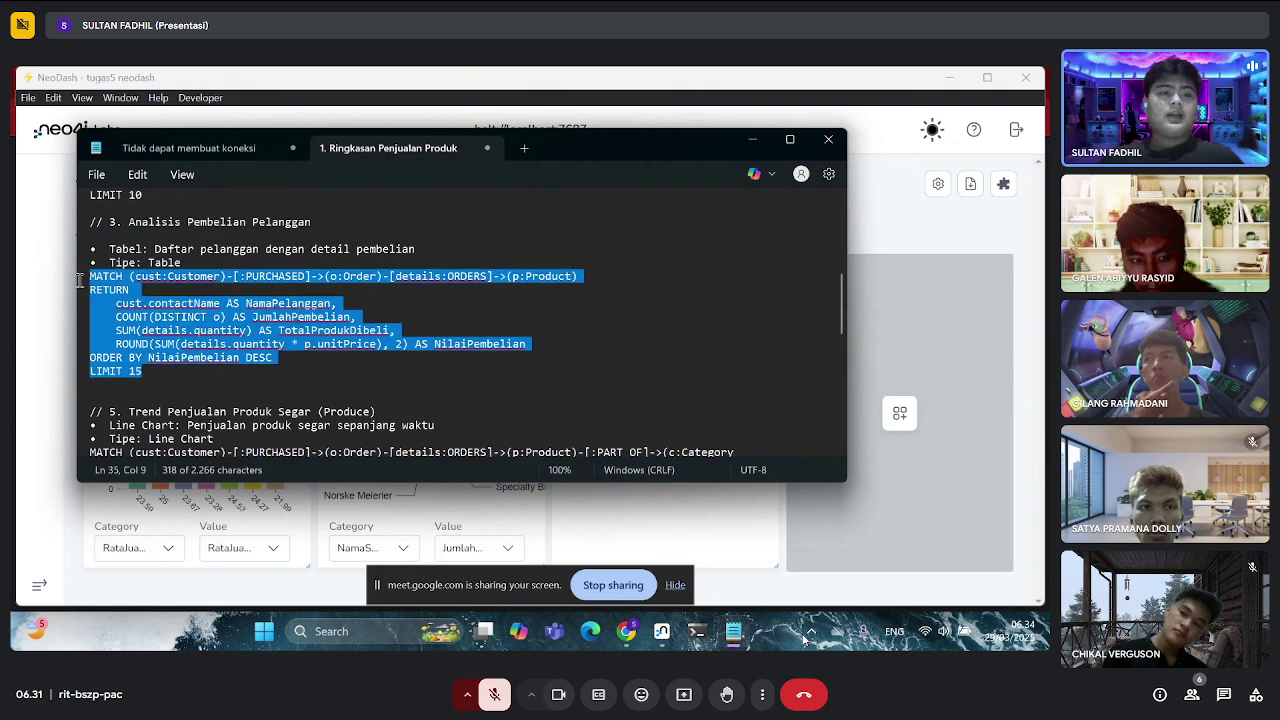
click(73, 287)
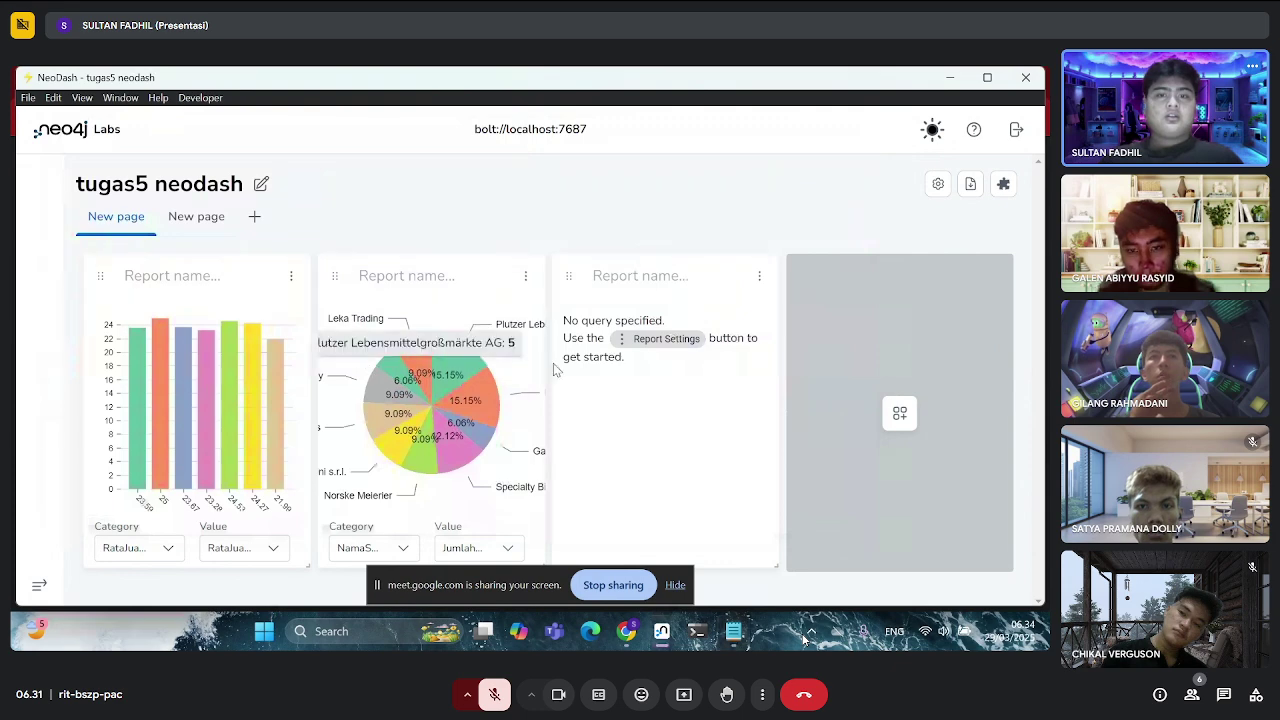
Keep the third report's type as Table, paste the copied customer purchase query into its editor and run it
click(759, 276)
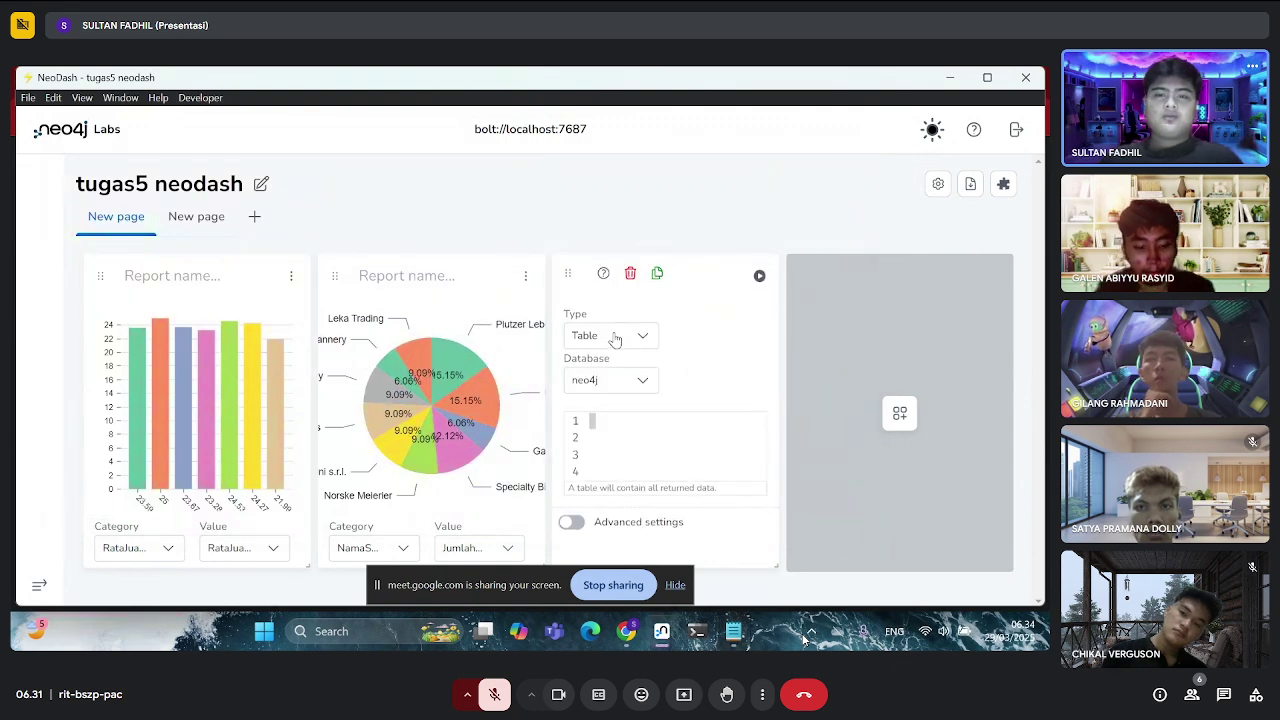
click(608, 335)
scroll(599, 385, down, 1)
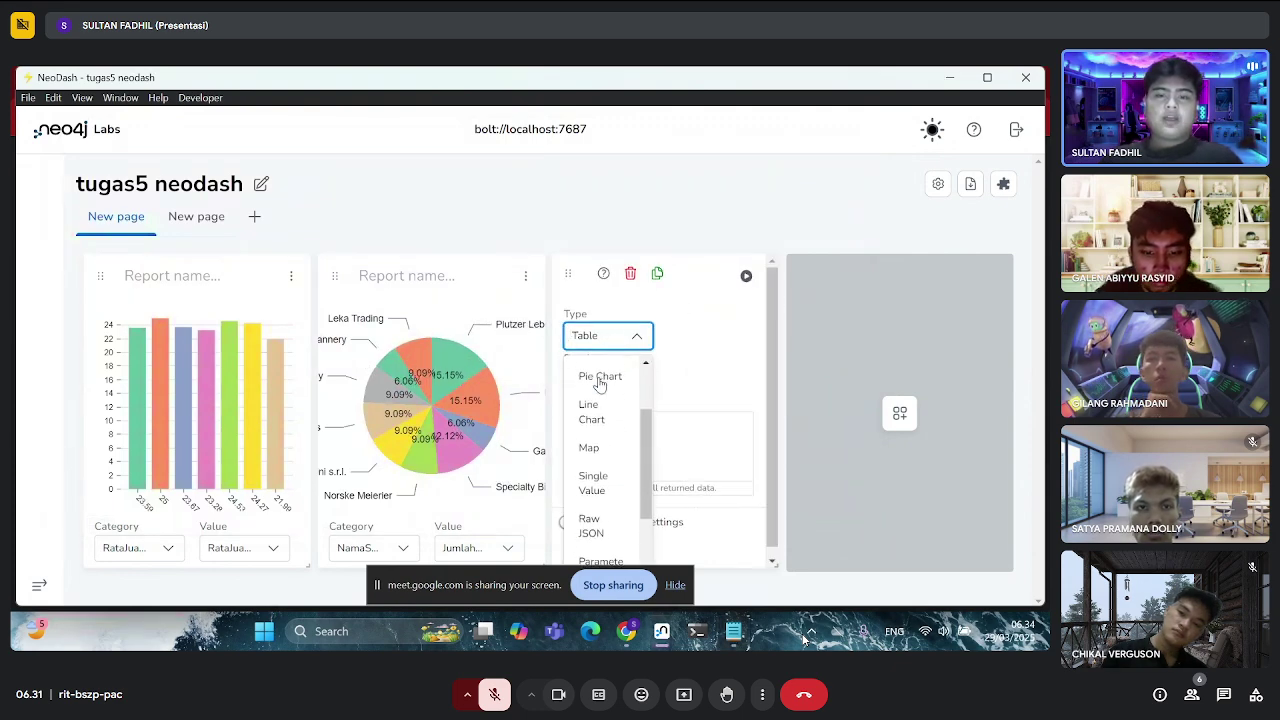
scroll(599, 385, up, 1)
click(599, 384)
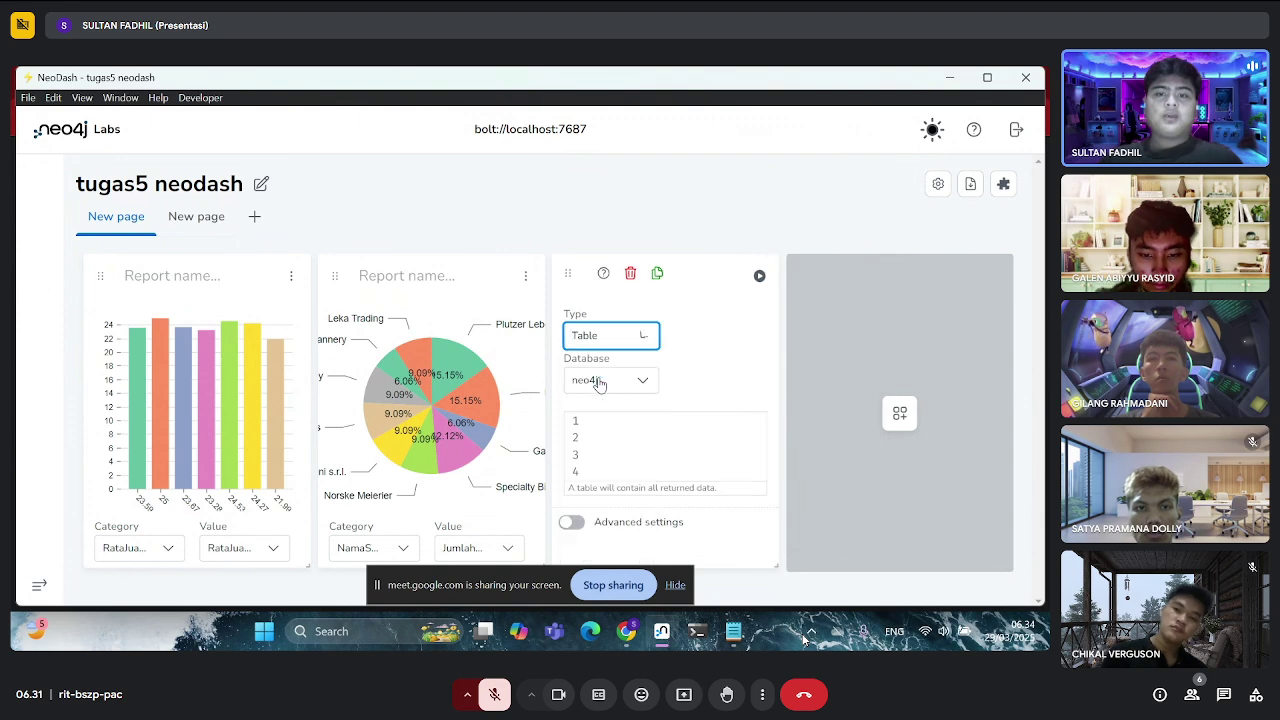
click(594, 436)
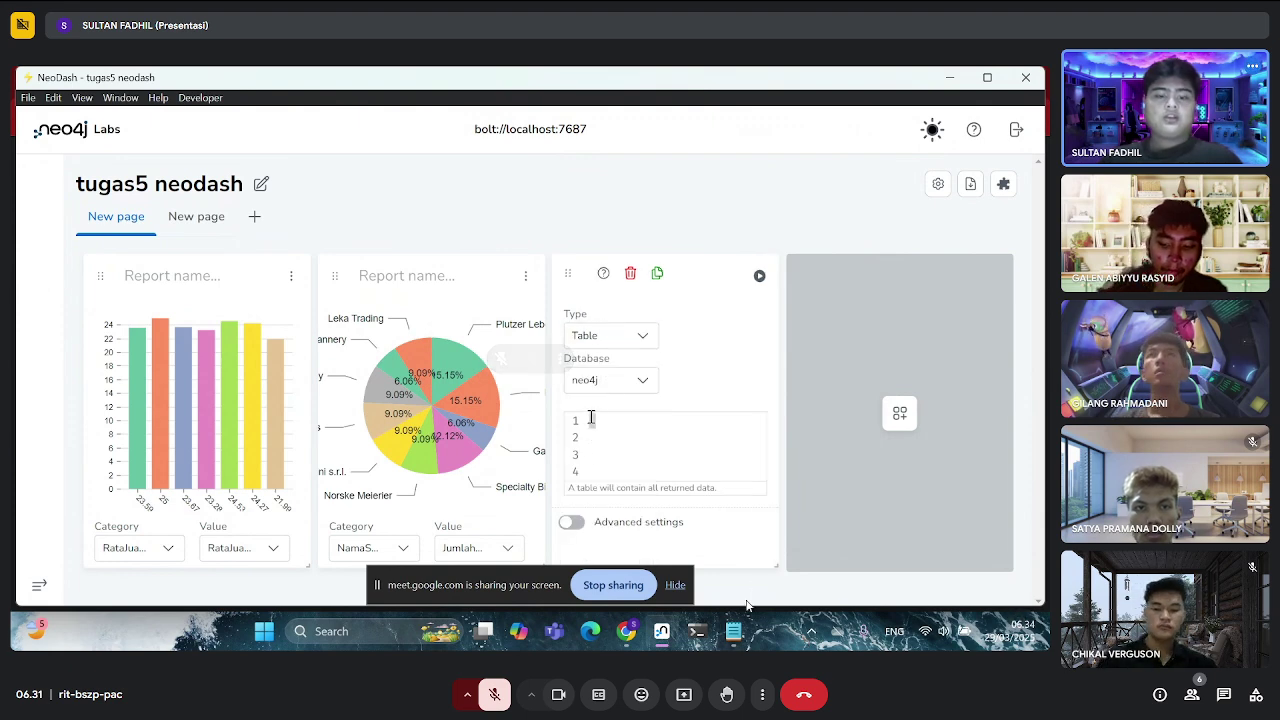
key(ctrl+v)
click(746, 276)
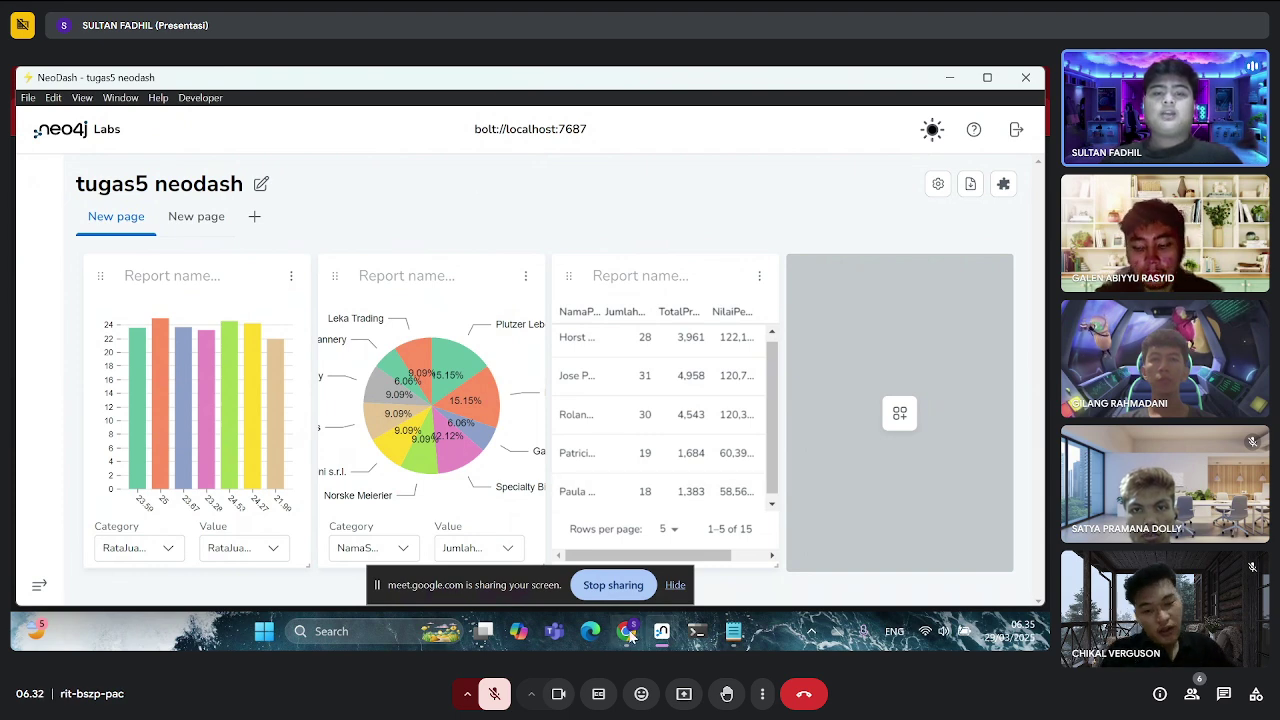
Switch to the Google Meet window in Chrome
mouse_move(628, 635)
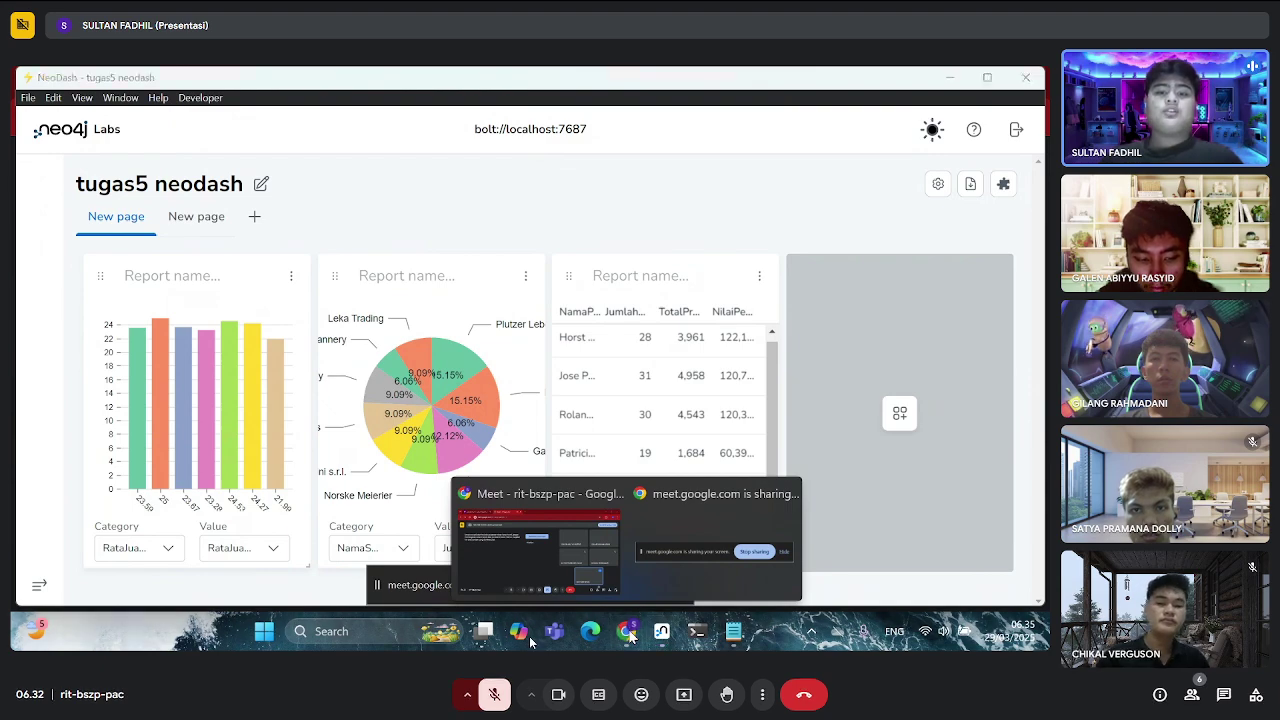
click(562, 558)
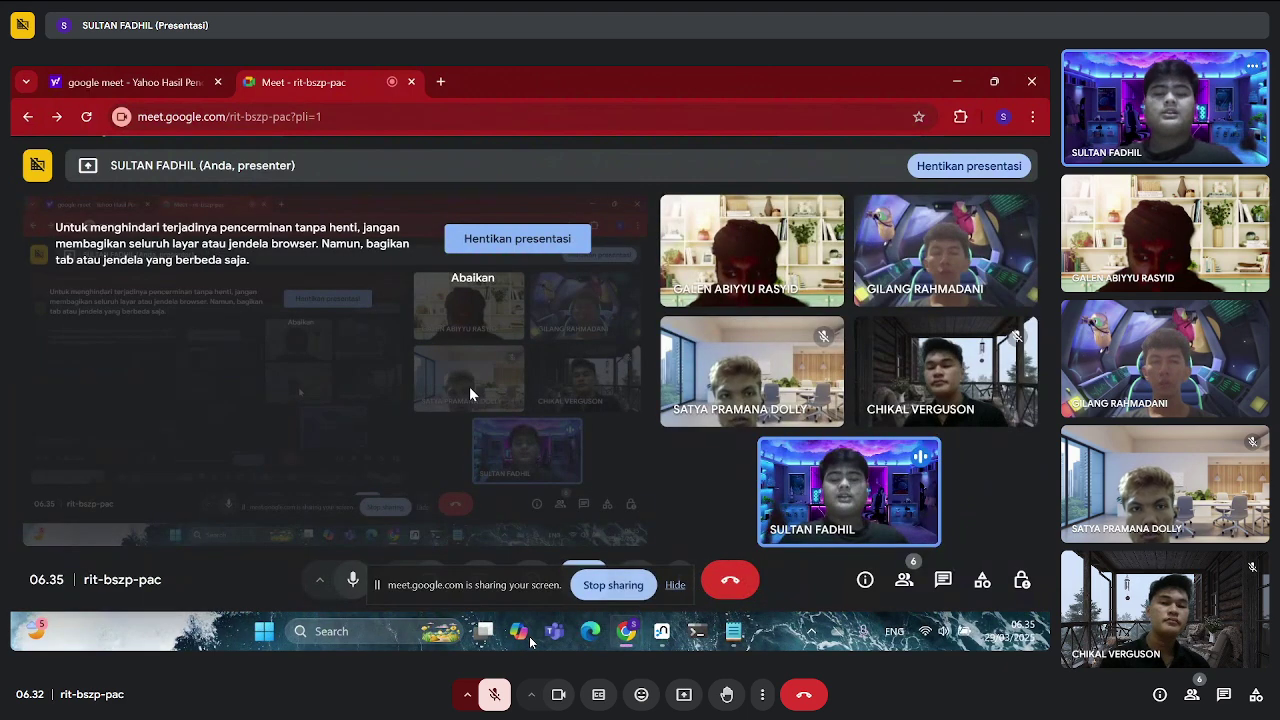